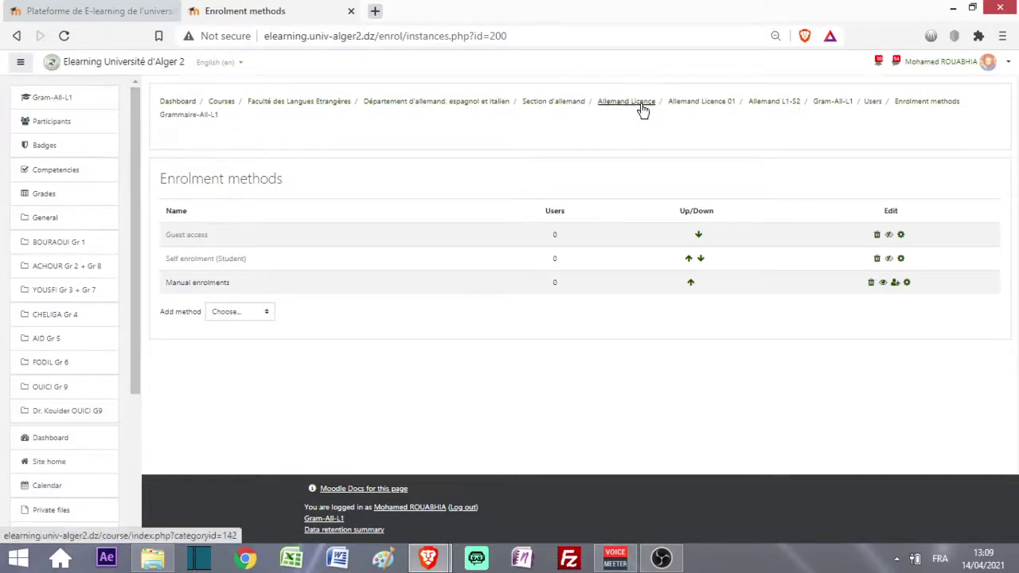
Step: Open the Allemand L1-S2 category and load its Grammaire-All-L1 course in a separate browser tab
click(766, 108)
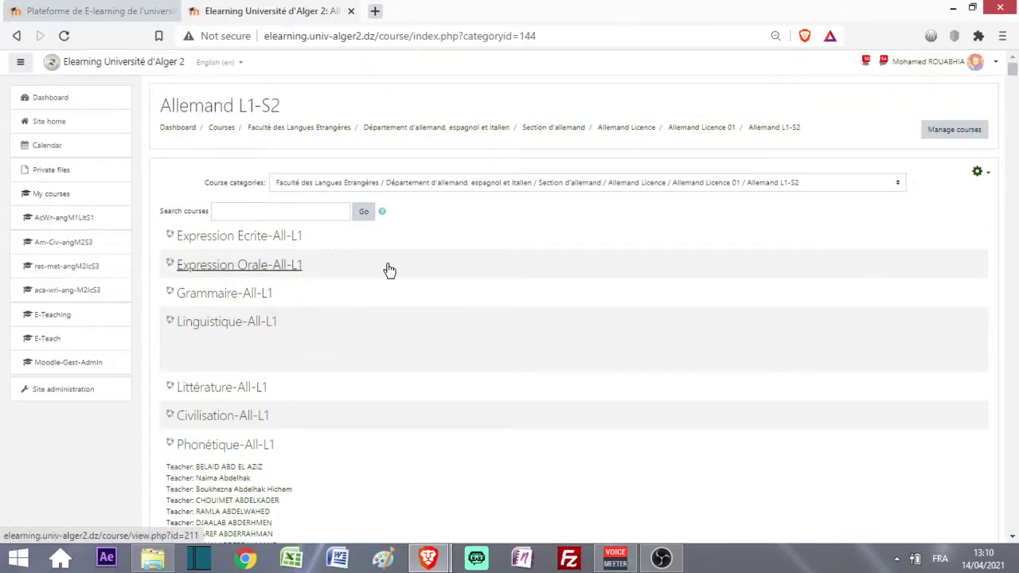
right_click(228, 298)
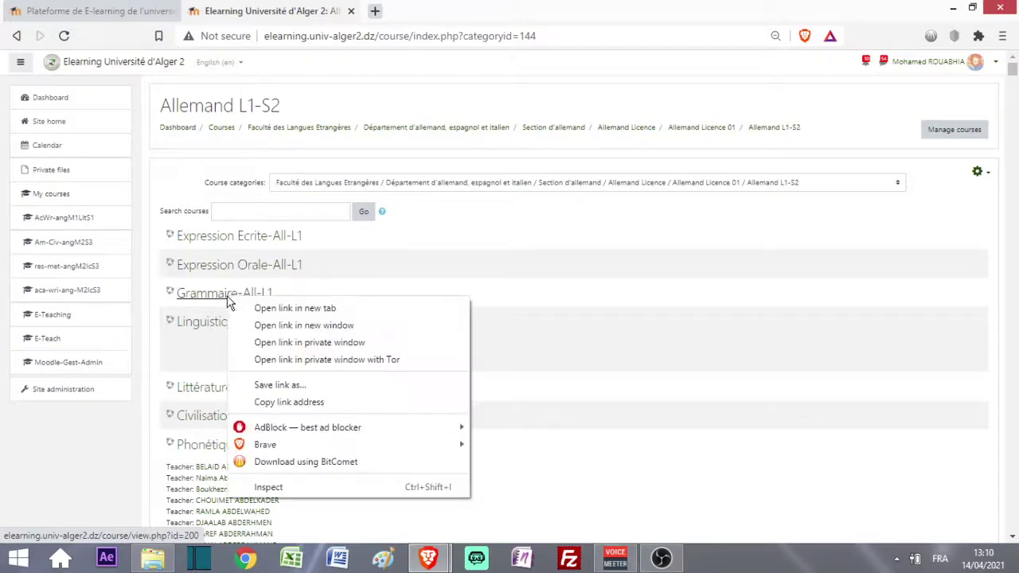
click(273, 307)
click(414, 11)
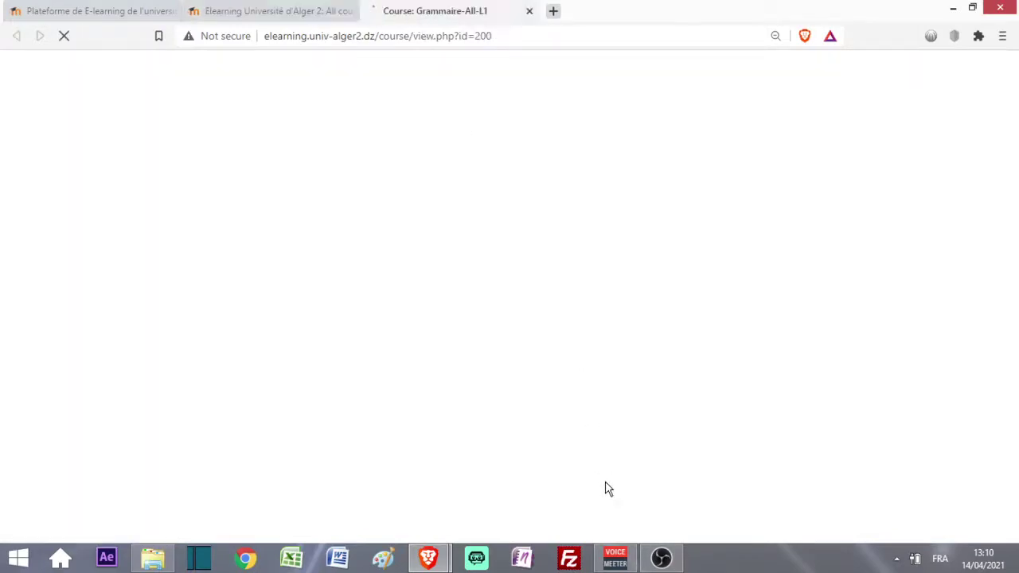
click(668, 561)
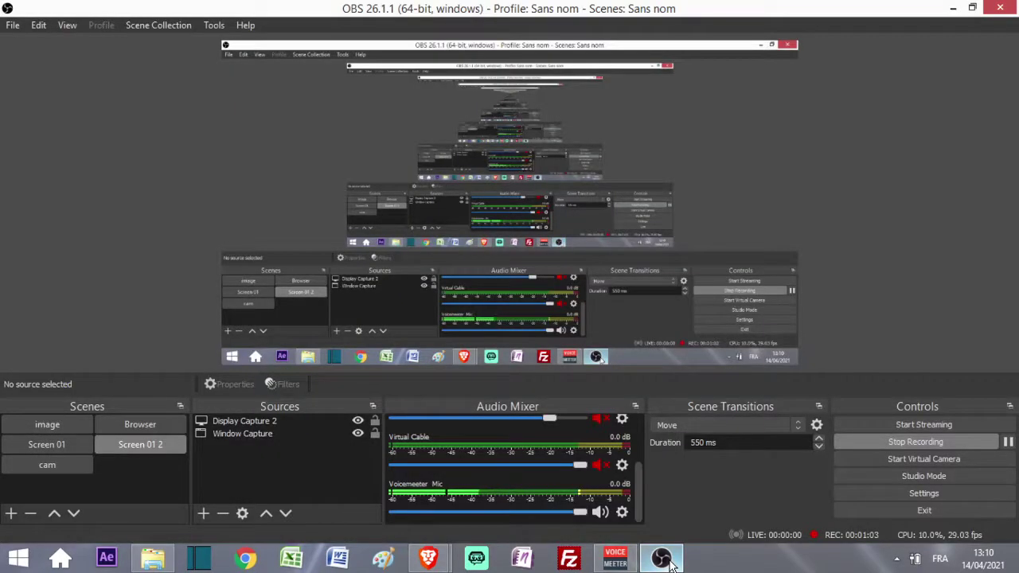
click(668, 561)
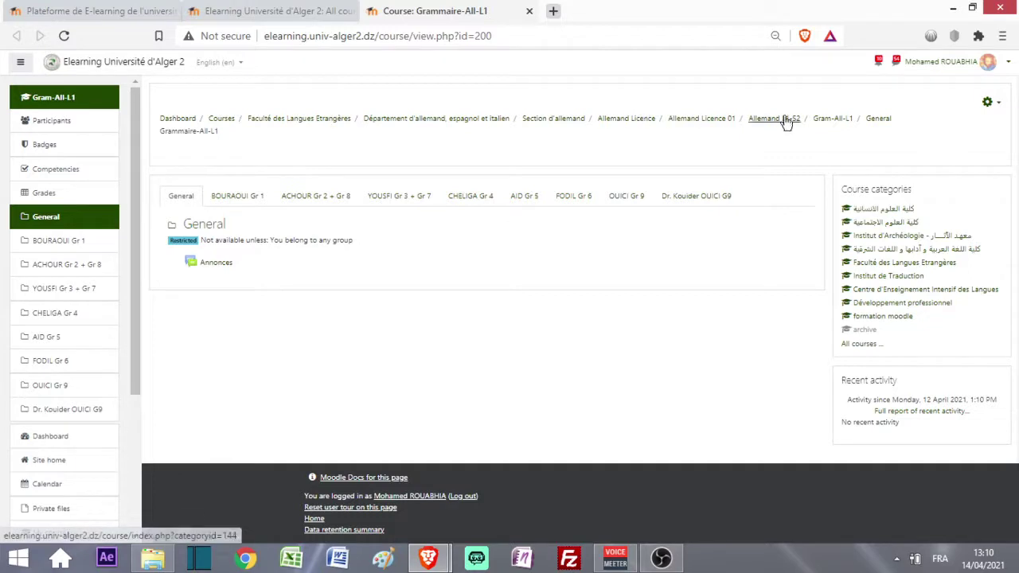
Step: In the course settings, set the full name to Grammaire-All-L1-S2 and the short name to Gram-All-L1-S2
click(992, 104)
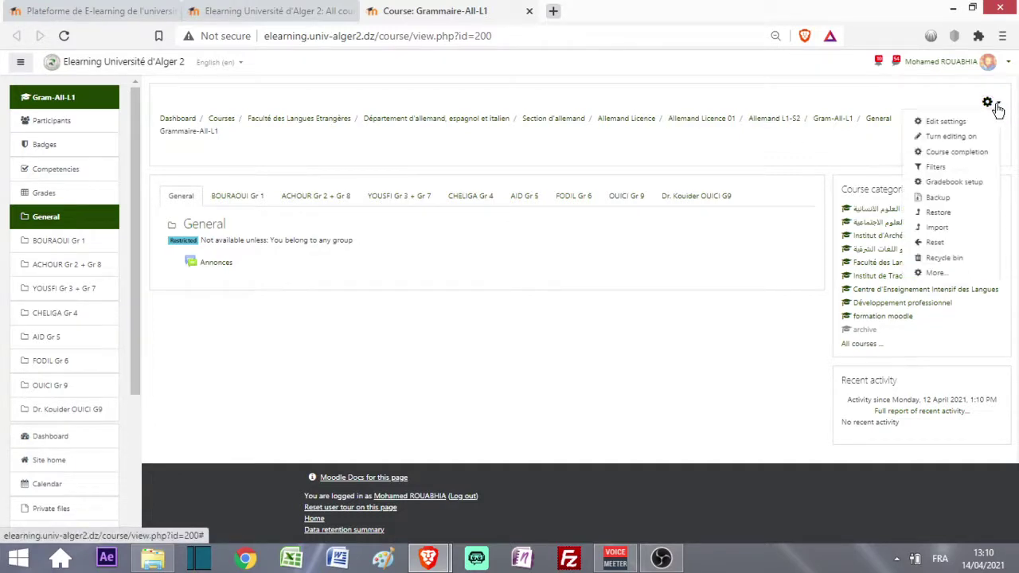
click(944, 121)
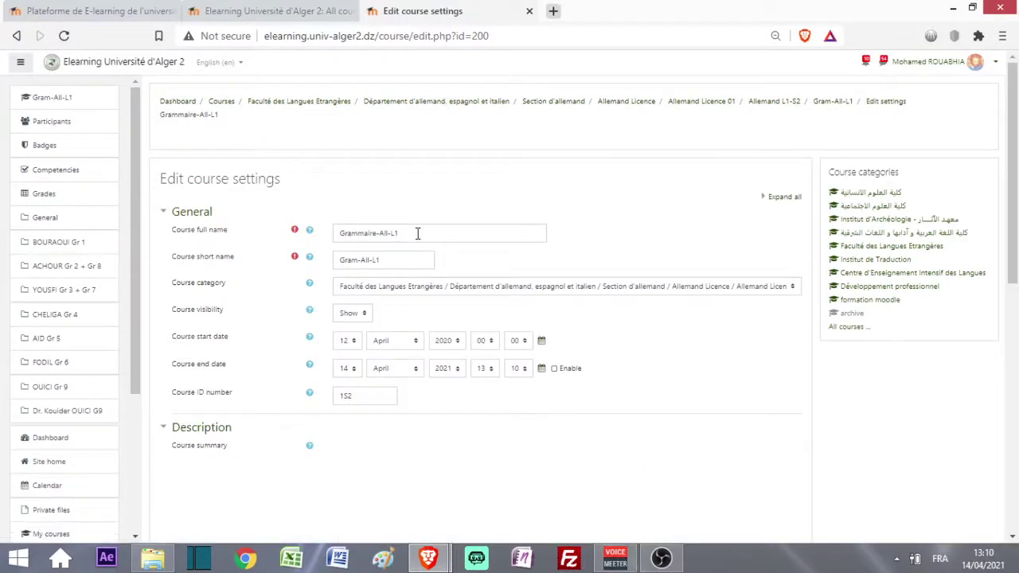
click(417, 234)
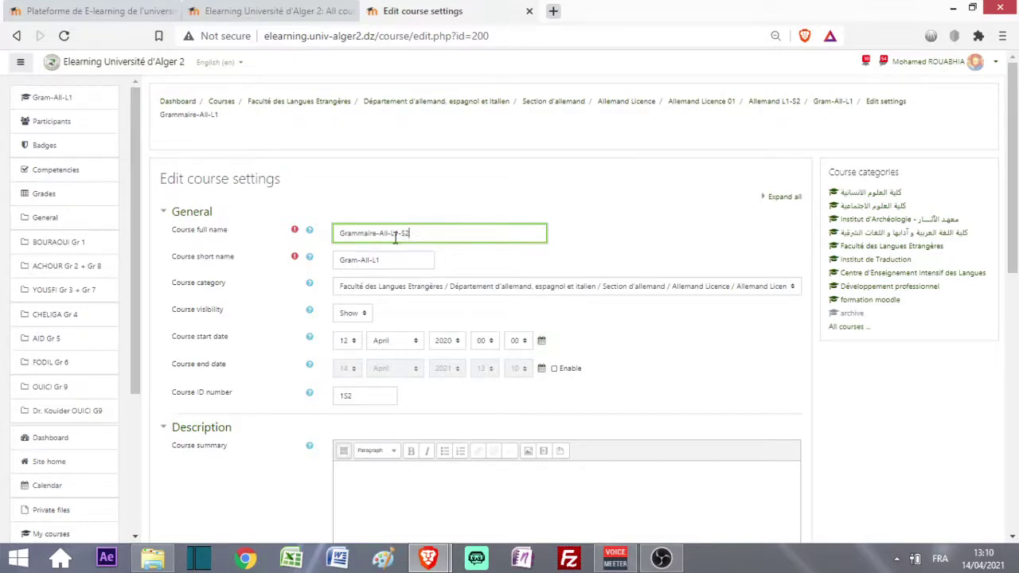
click(381, 263)
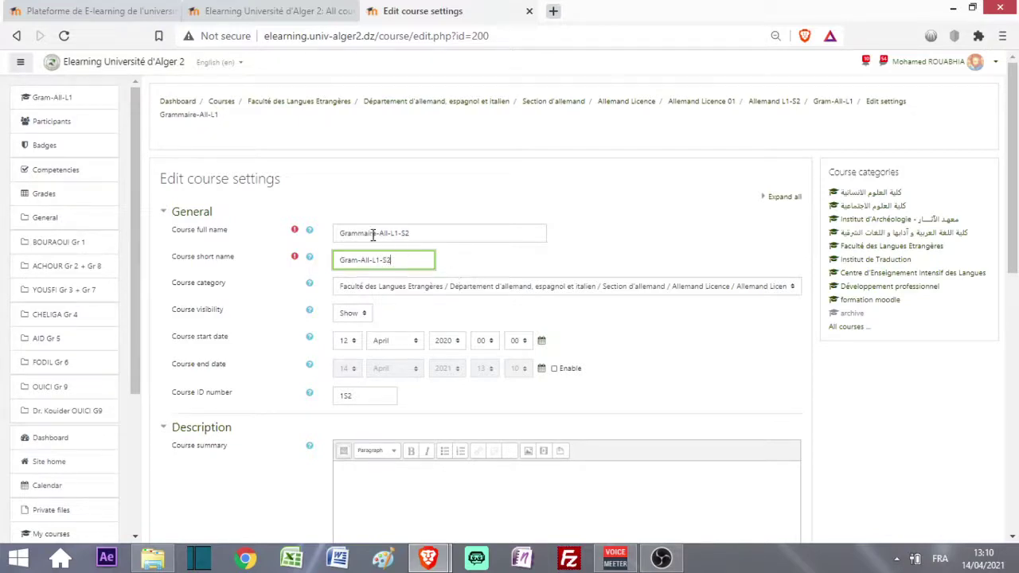
drag(379, 233, 408, 233)
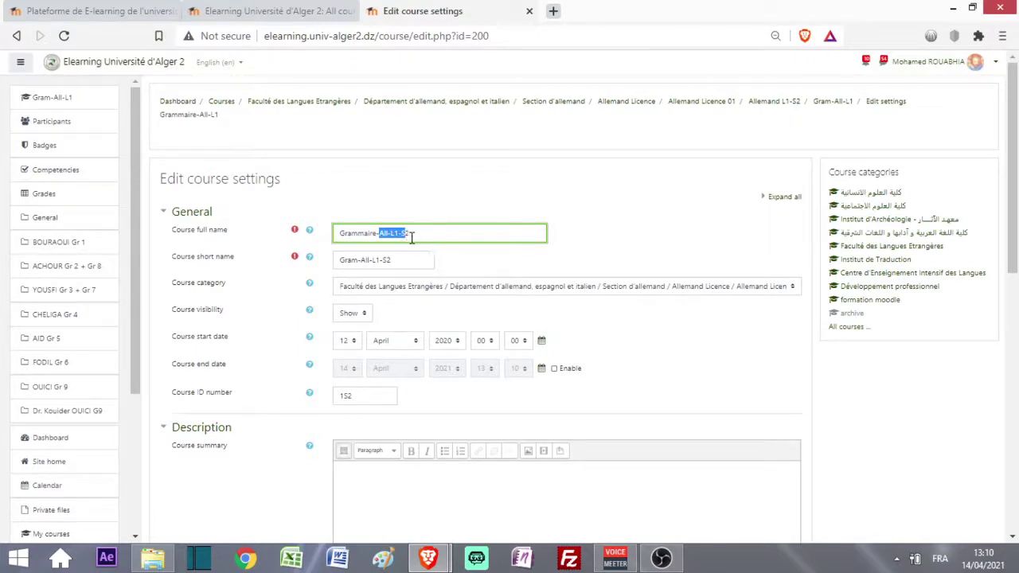
drag(361, 261, 413, 263)
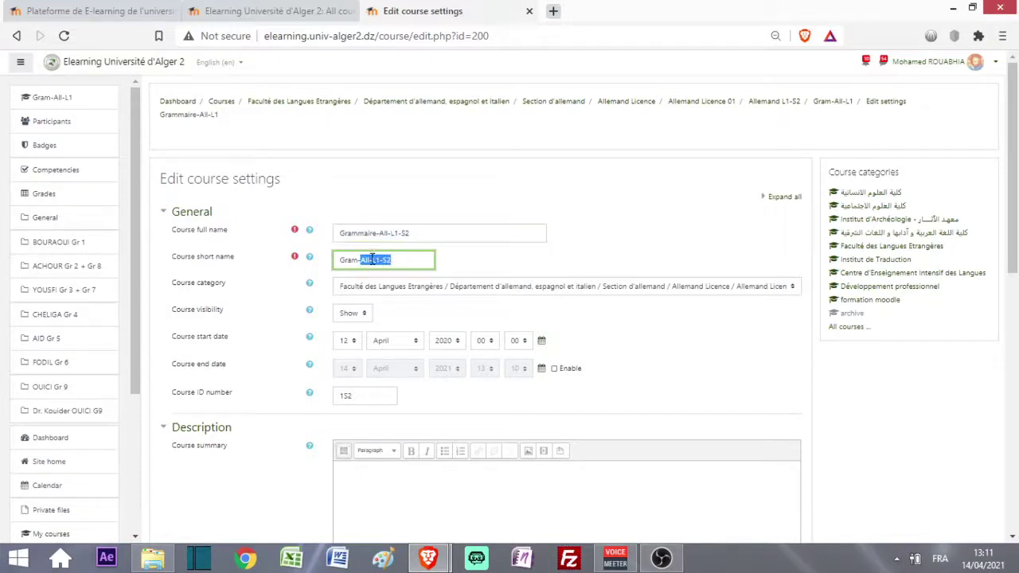
click(429, 228)
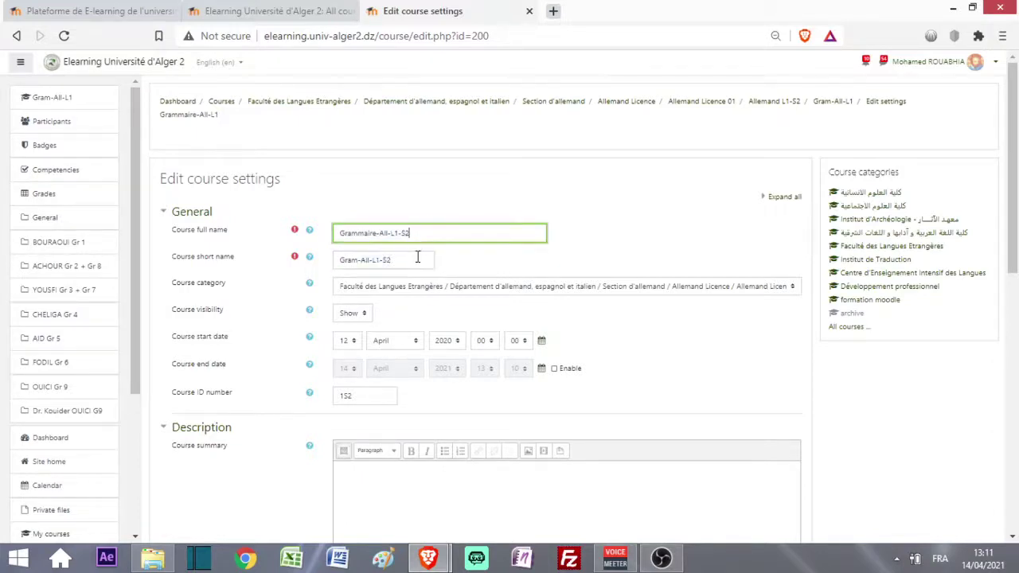
click(418, 259)
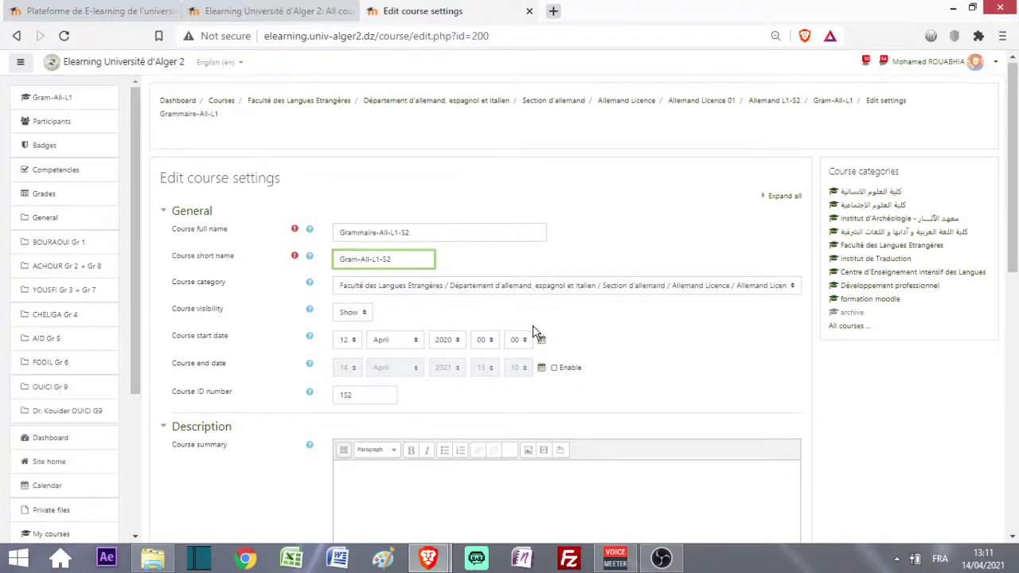
Step: Save the edited course settings and display the course page
scroll(525, 334, down, 5)
scroll(404, 385, down, 2)
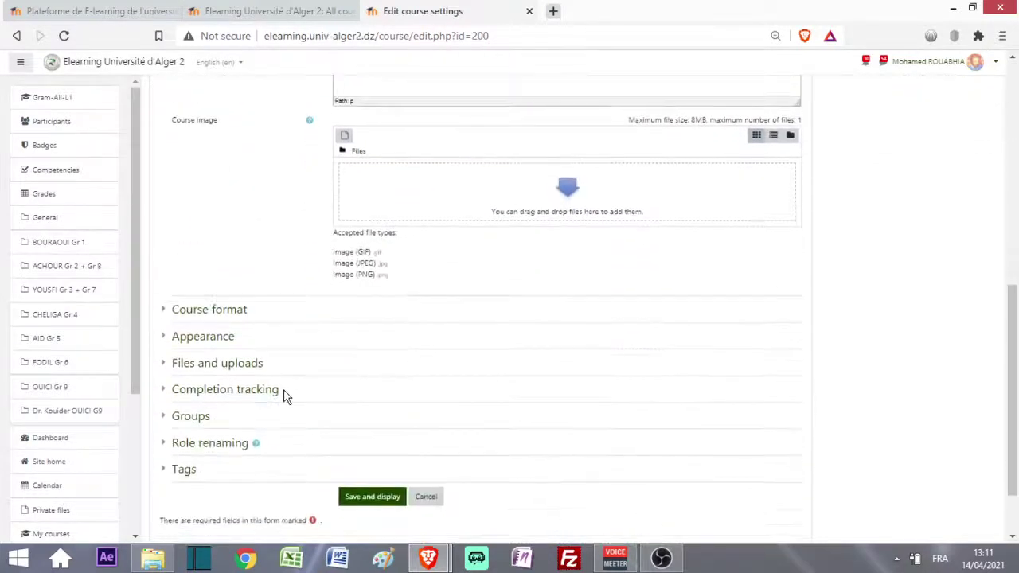
click(236, 310)
click(236, 310)
scroll(521, 309, down, 2)
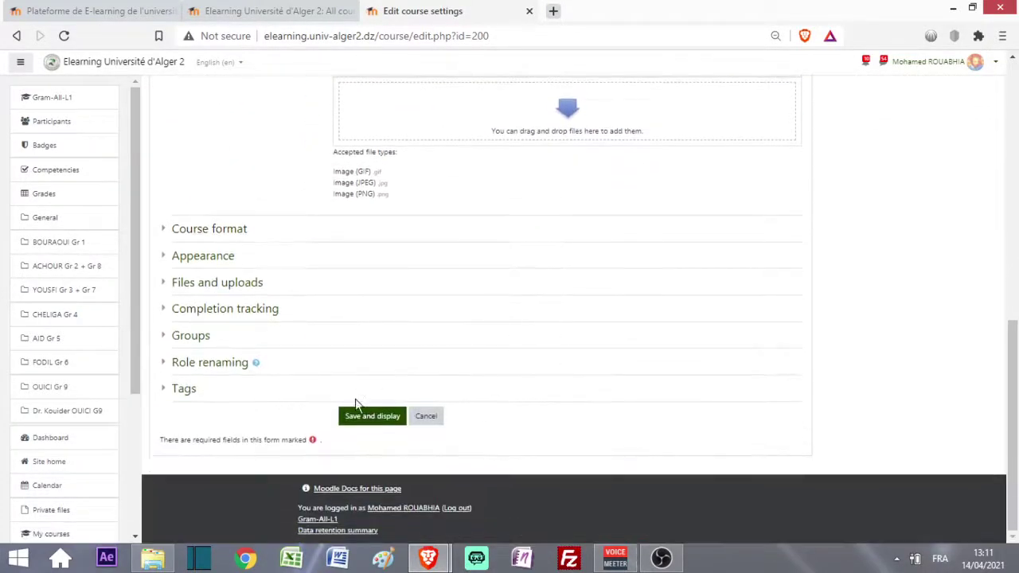
click(385, 418)
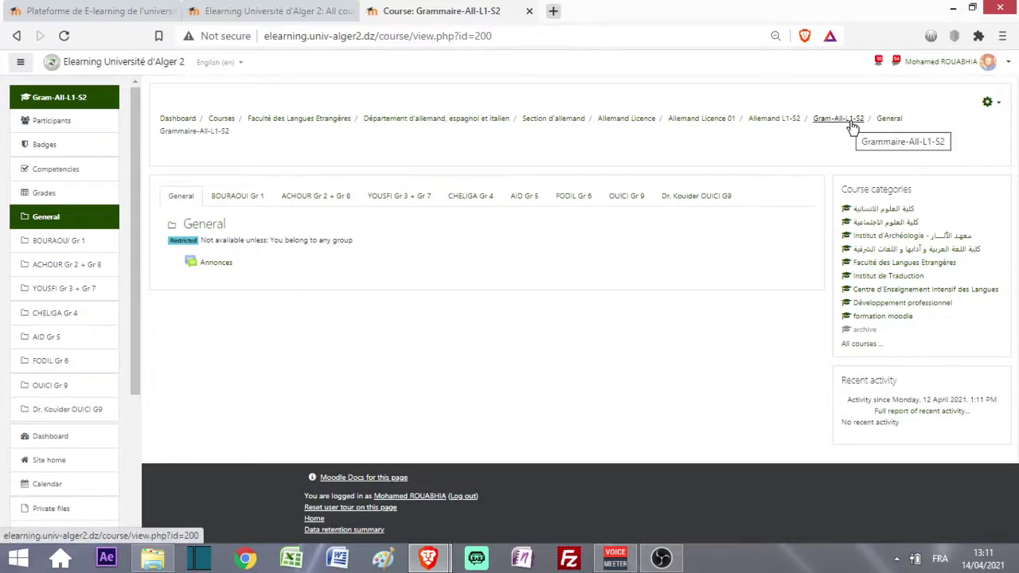
Step: From the Allemand L1-S2 category page, open Allemand Licence 01 in a new browser tab and enter its Allemand L1-S1 category
click(267, 11)
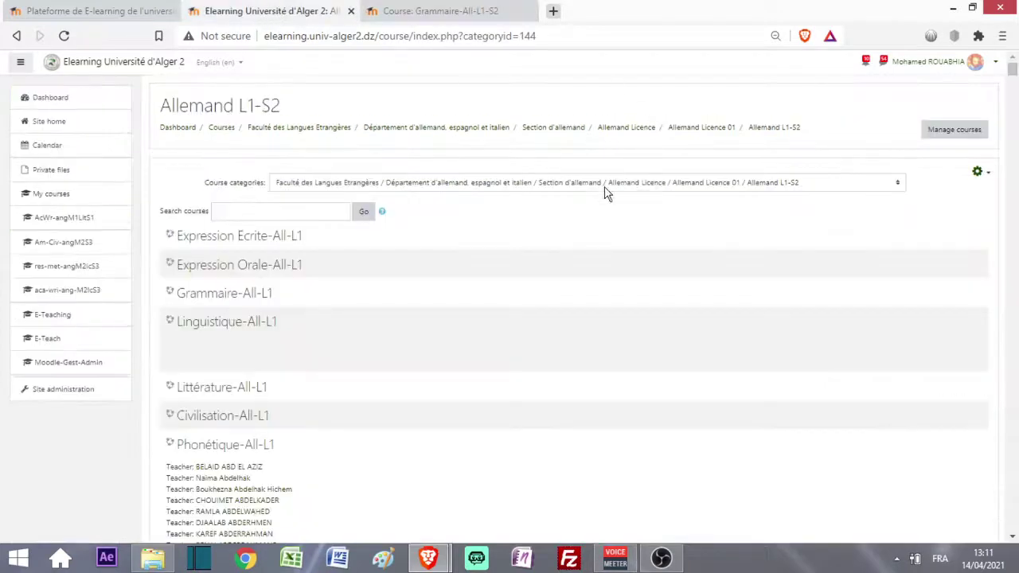
right_click(684, 132)
click(704, 138)
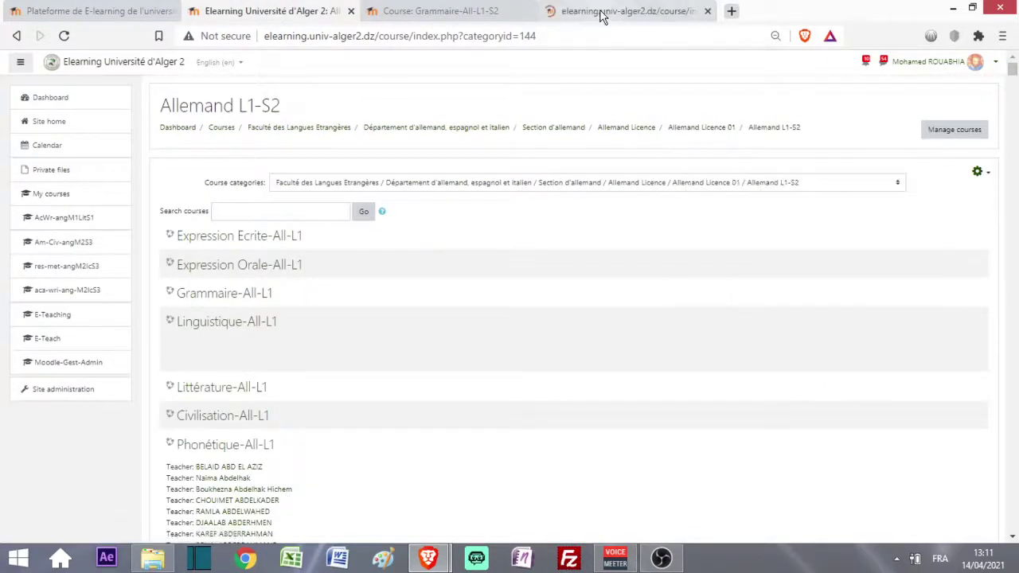
click(600, 12)
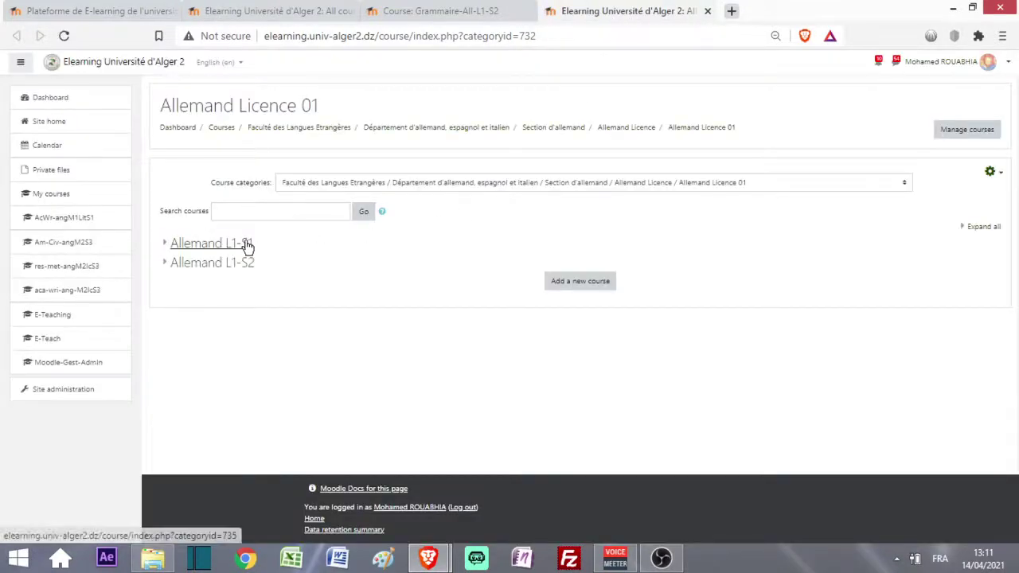
click(247, 247)
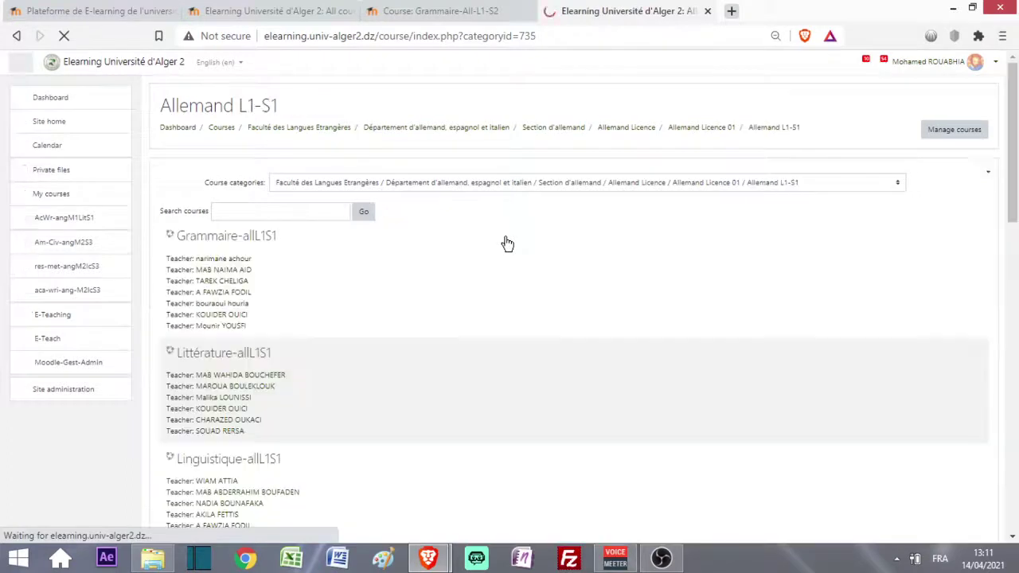
Step: Examine the first-semester courses in Allemand L1-S1 and compare them with the renamed Grammaire-All-L1-S2 course
scroll(469, 234, down, 1)
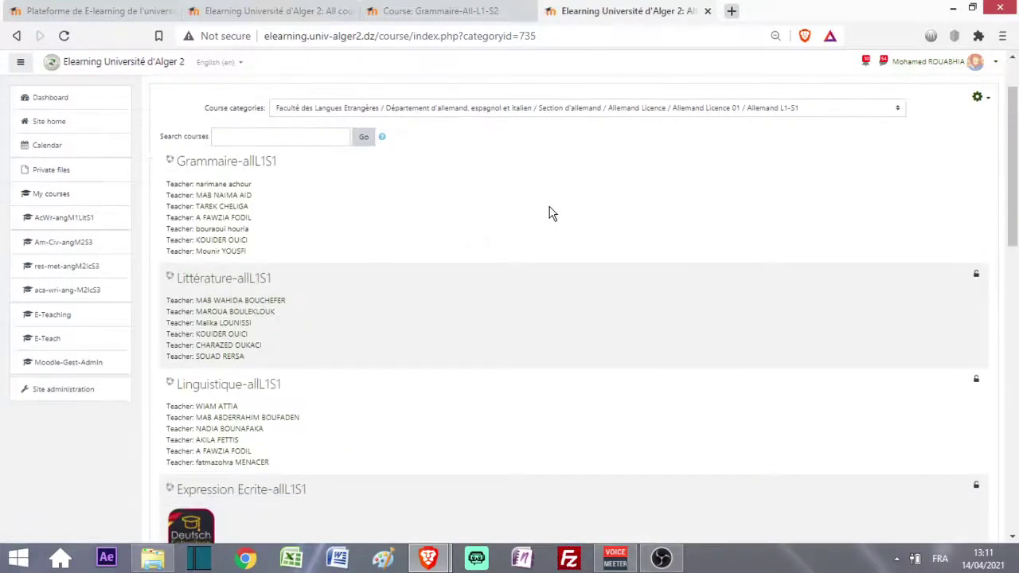
scroll(549, 215, up, 1)
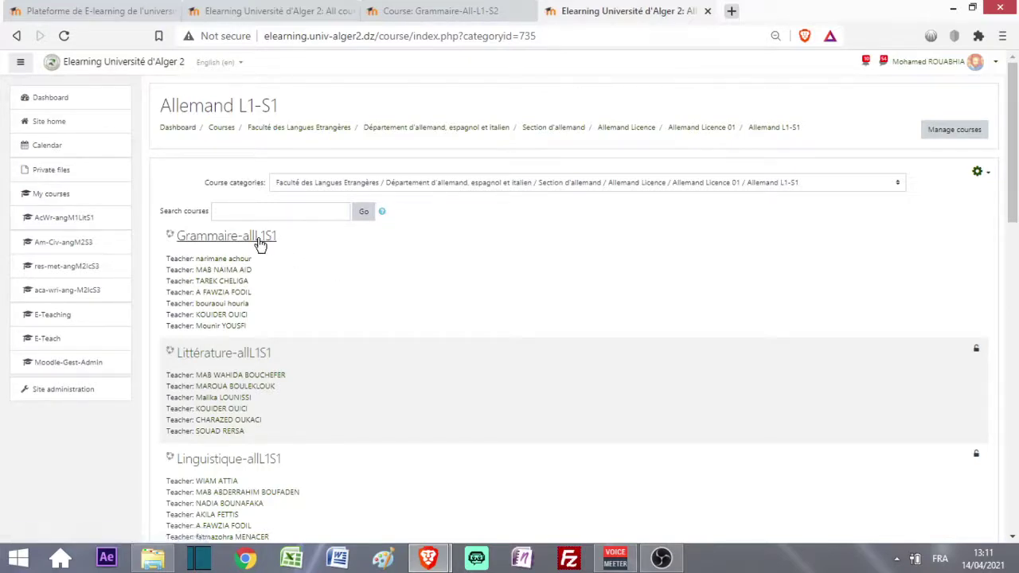
scroll(318, 266, down, 5)
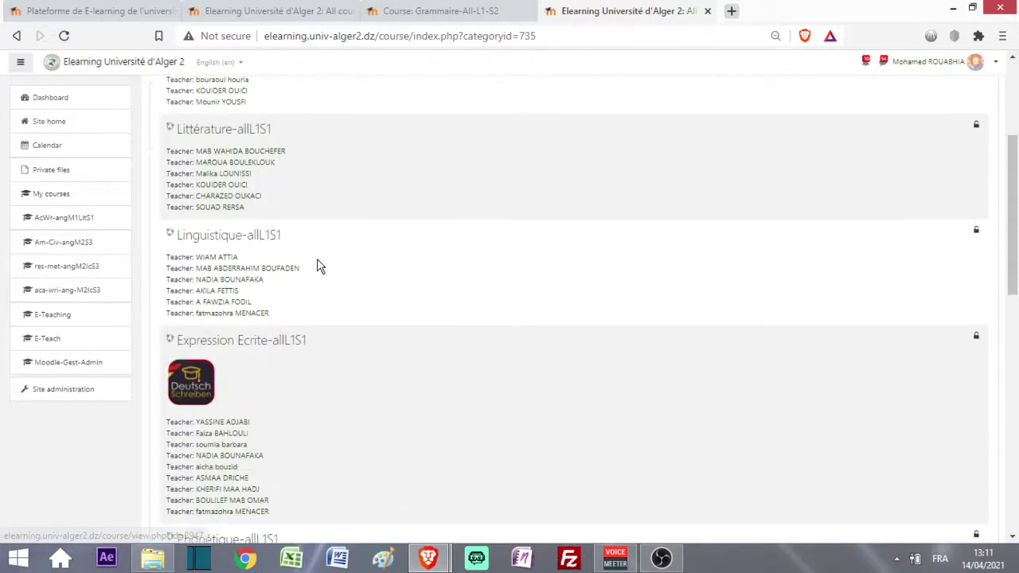
scroll(318, 266, up, 6)
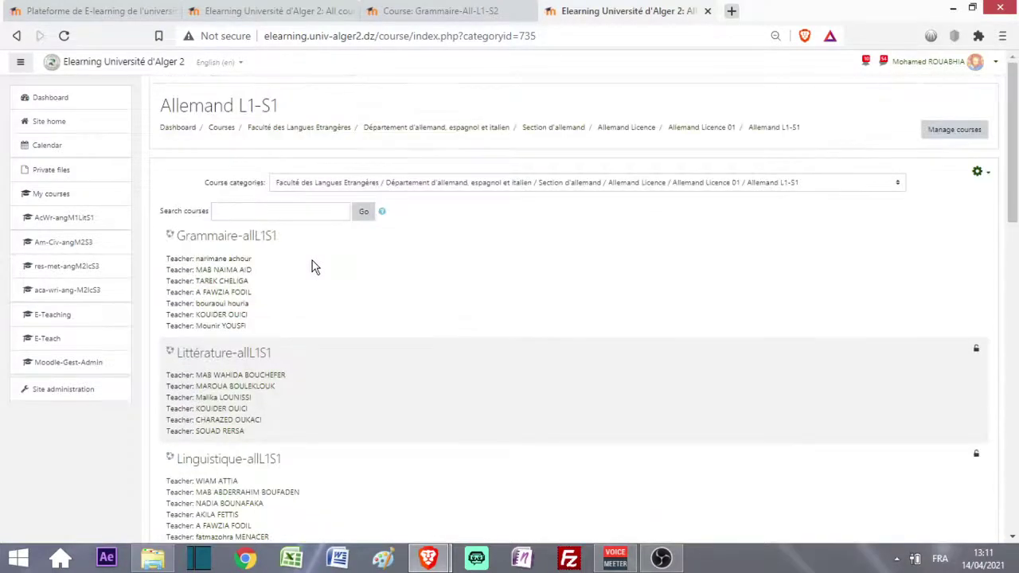
scroll(263, 248, down, 3)
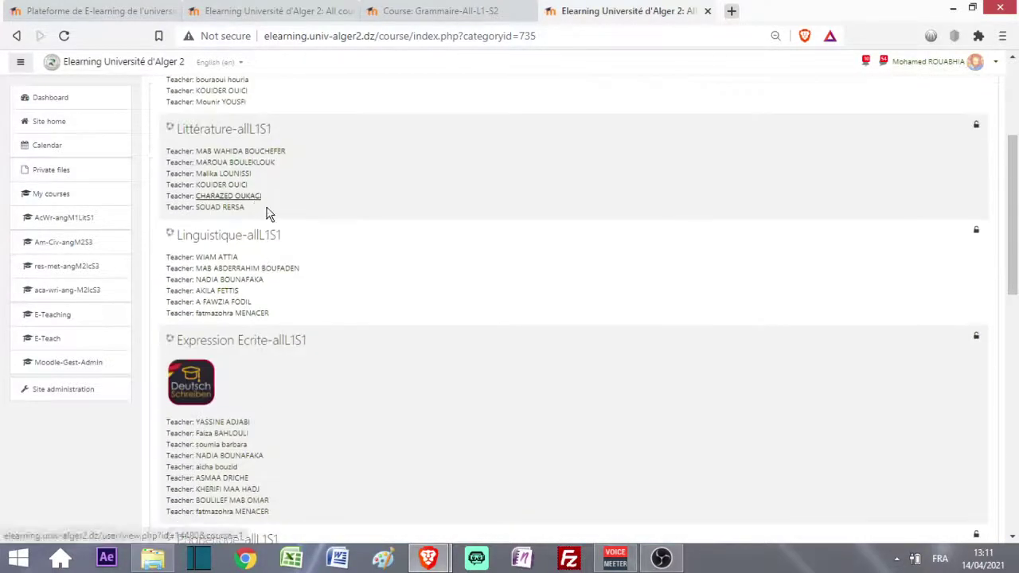
scroll(270, 213, up, 3)
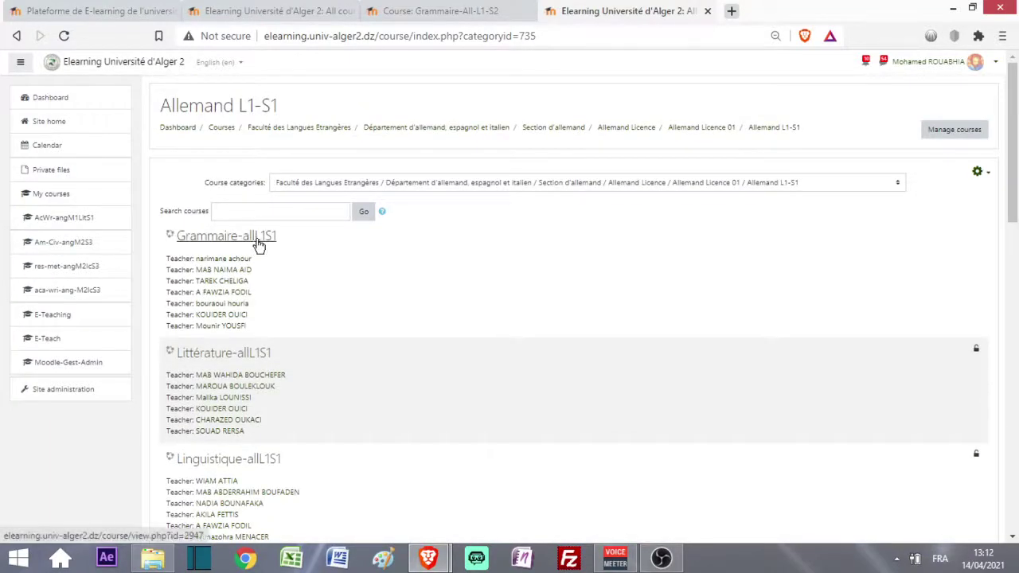
click(420, 11)
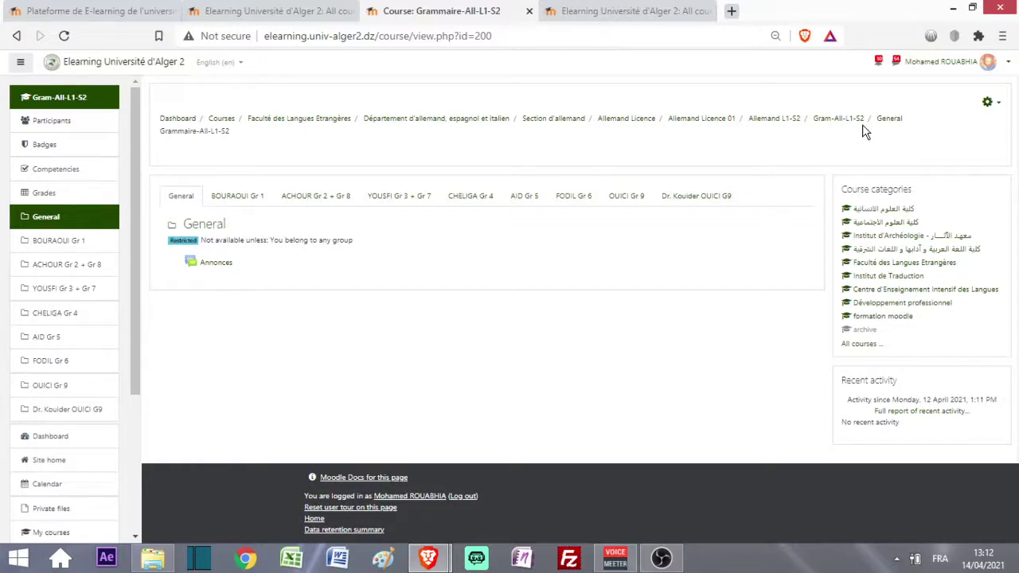
click(615, 9)
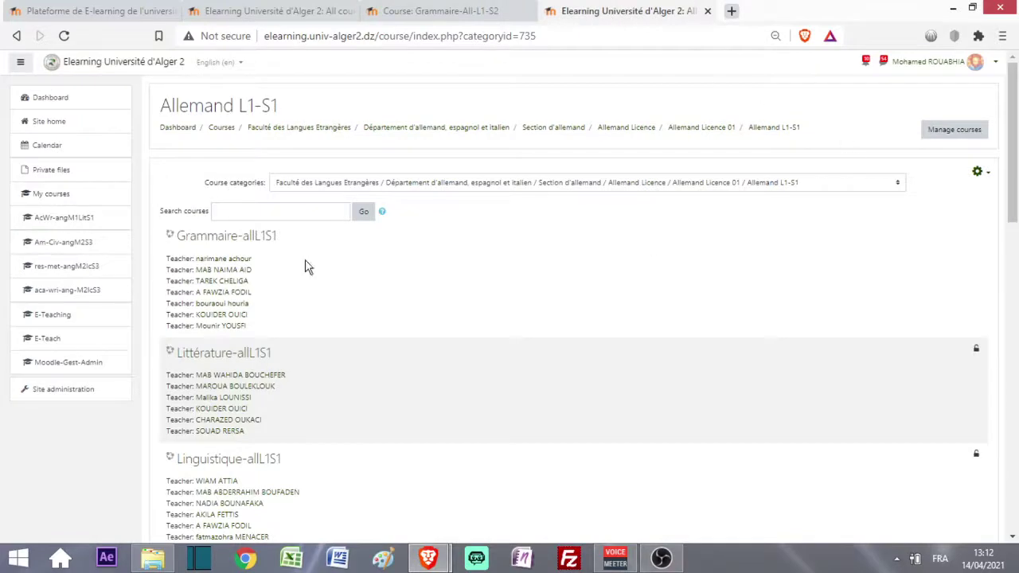
Step: Open the Grammaire-allL1S1 course, check the content of its first group sections, and return to the General section
click(250, 238)
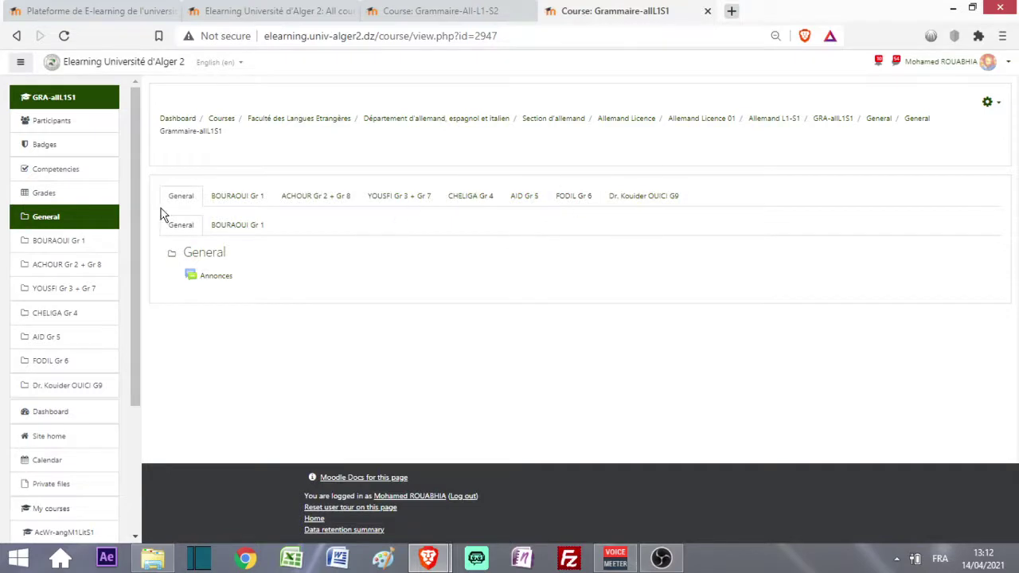
click(237, 199)
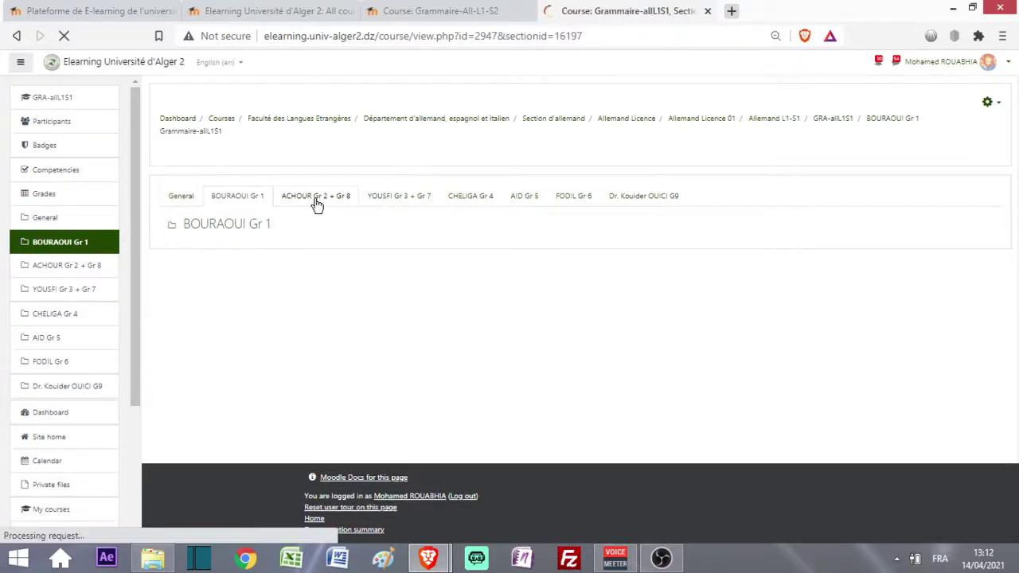
click(190, 202)
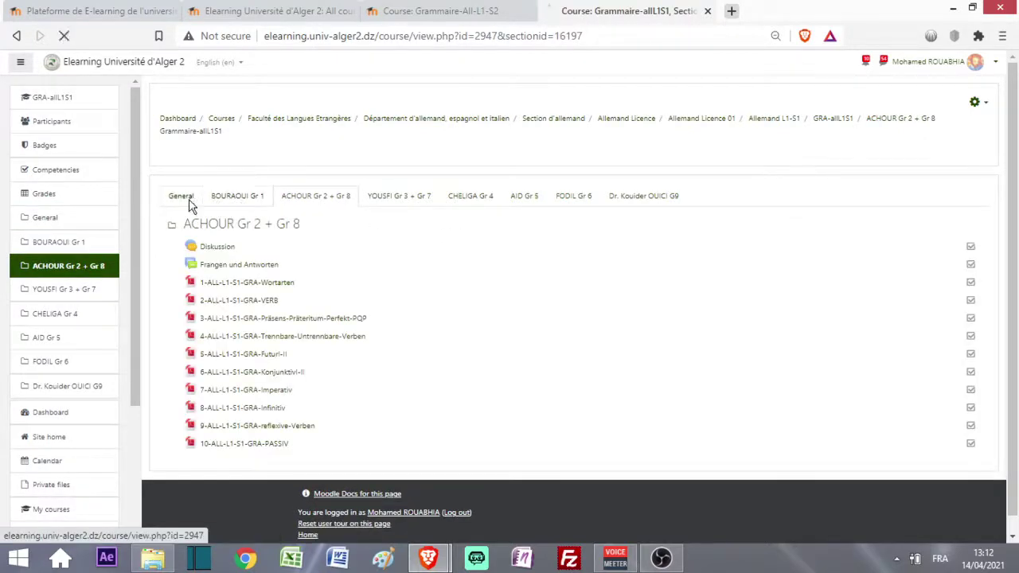
Step: Switch the site language to French and open the backup (Sauvegarde) settings of the Grammaire-allL1S1 course
click(987, 104)
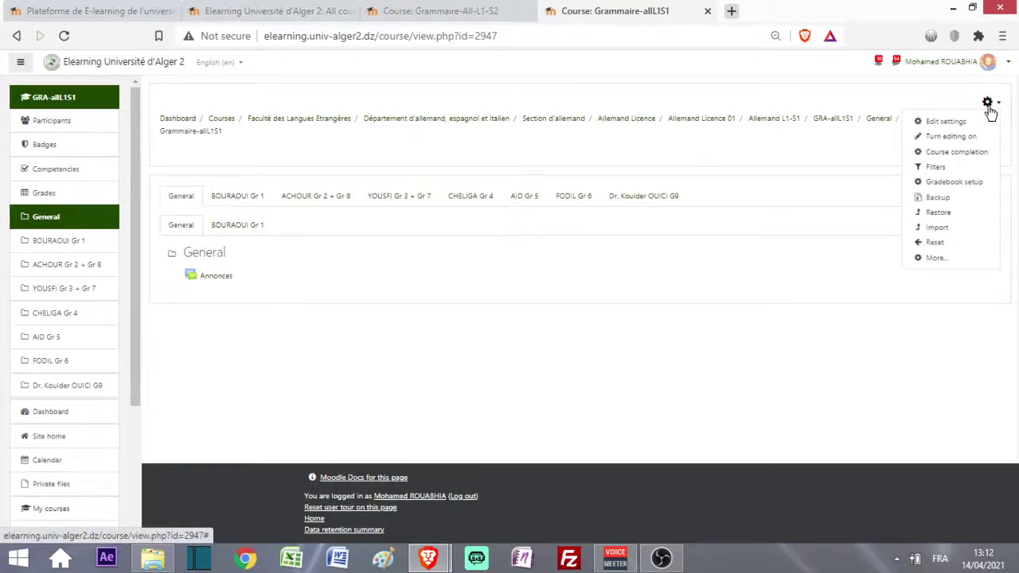
click(237, 63)
click(224, 100)
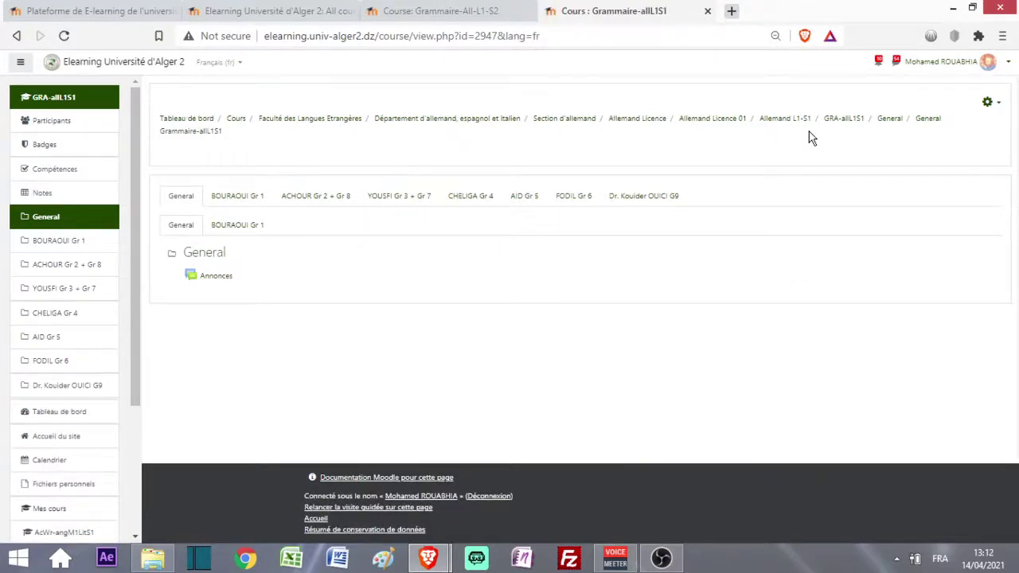
click(991, 101)
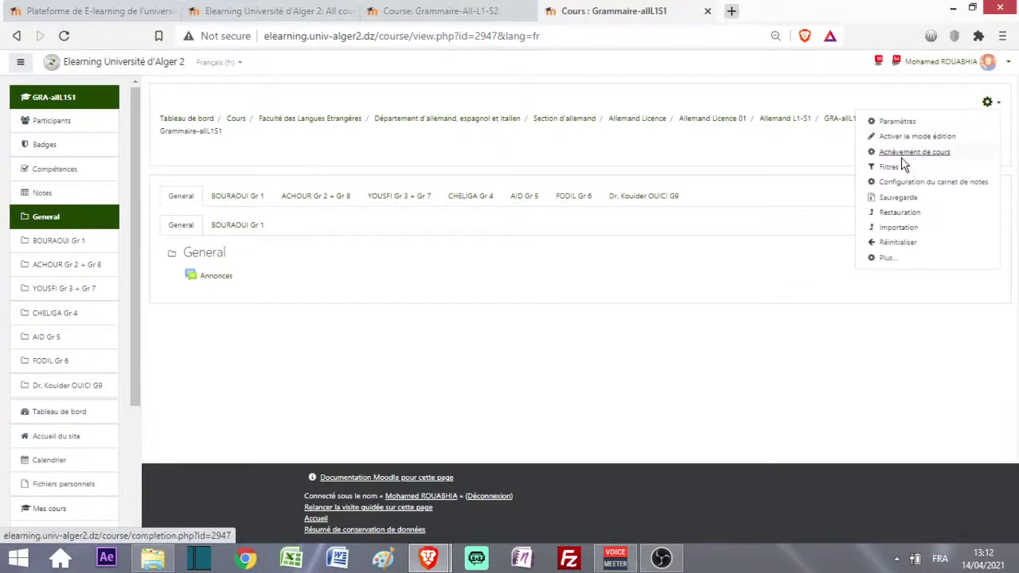
click(895, 196)
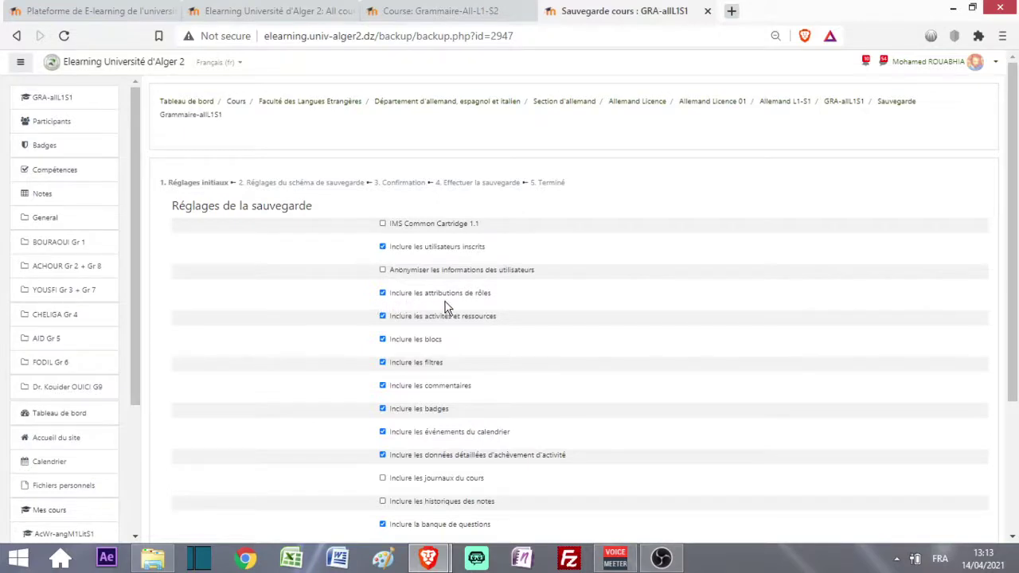
Step: Exclude activities and resources, blocks, filters and comments from the Grammaire-allL1S1 course backup
click(383, 317)
click(382, 340)
click(383, 363)
click(382, 386)
Step: Exclude calendar events, completion details, question bank, competencies and custom fields from the backup, and continue to the schema settings
scroll(400, 395, down, 3)
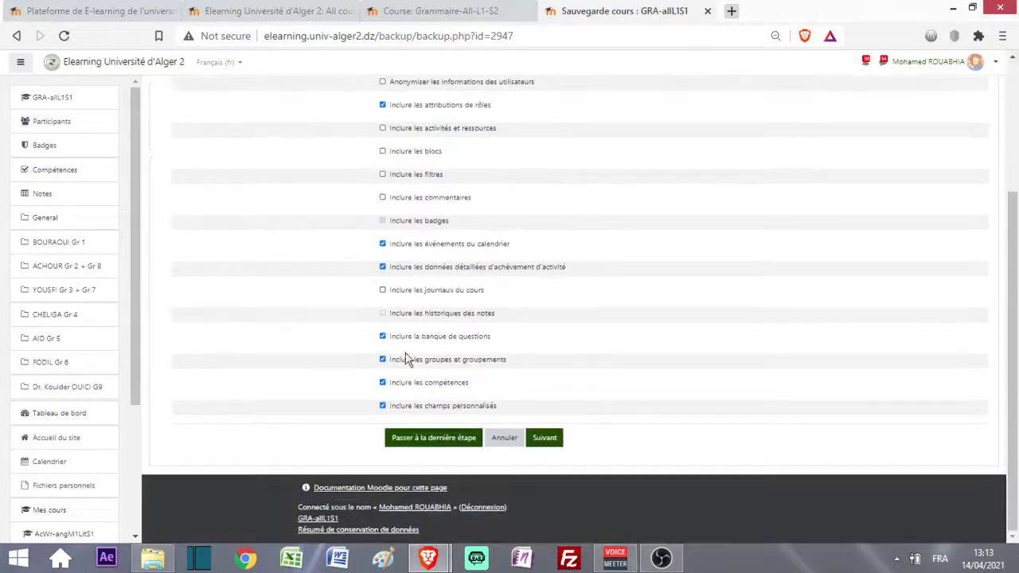
click(383, 244)
click(382, 267)
click(382, 337)
click(382, 383)
click(383, 405)
scroll(537, 371, up, 3)
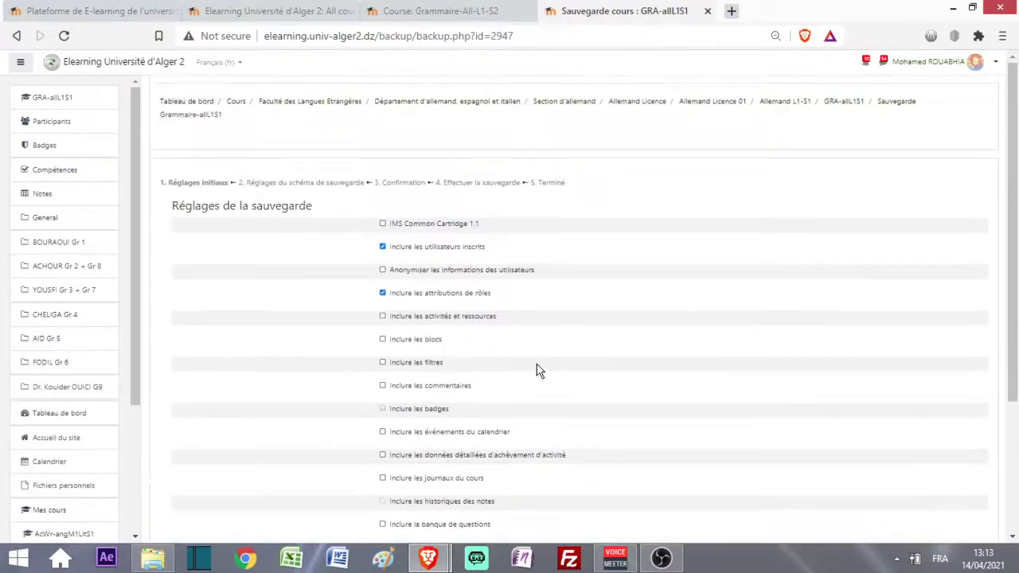
scroll(537, 372, down, 3)
click(541, 438)
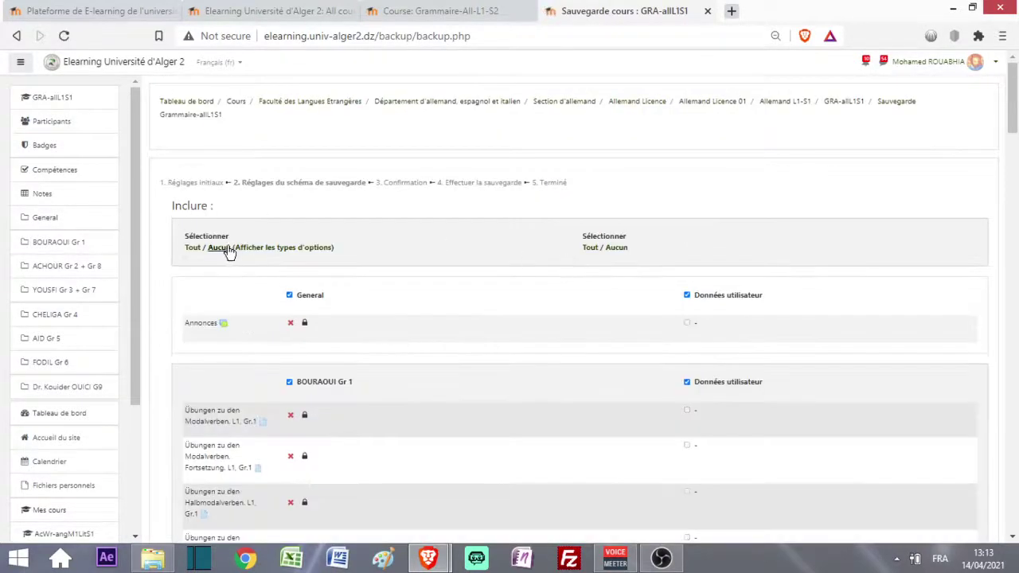
Step: Deselect all course sections and activities in the backup schema and proceed to the confirmation stage
click(229, 250)
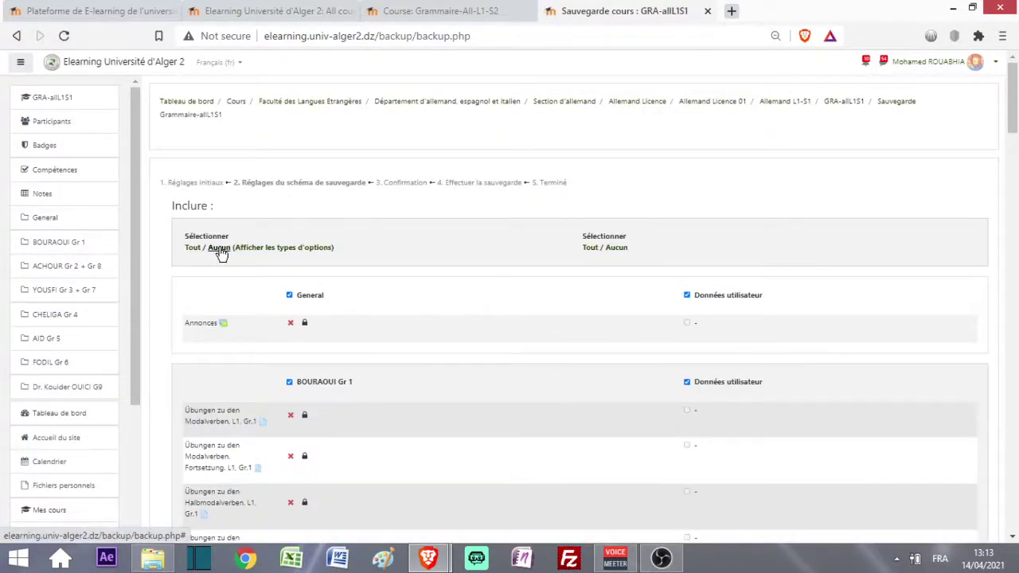
scroll(280, 291, down, 15)
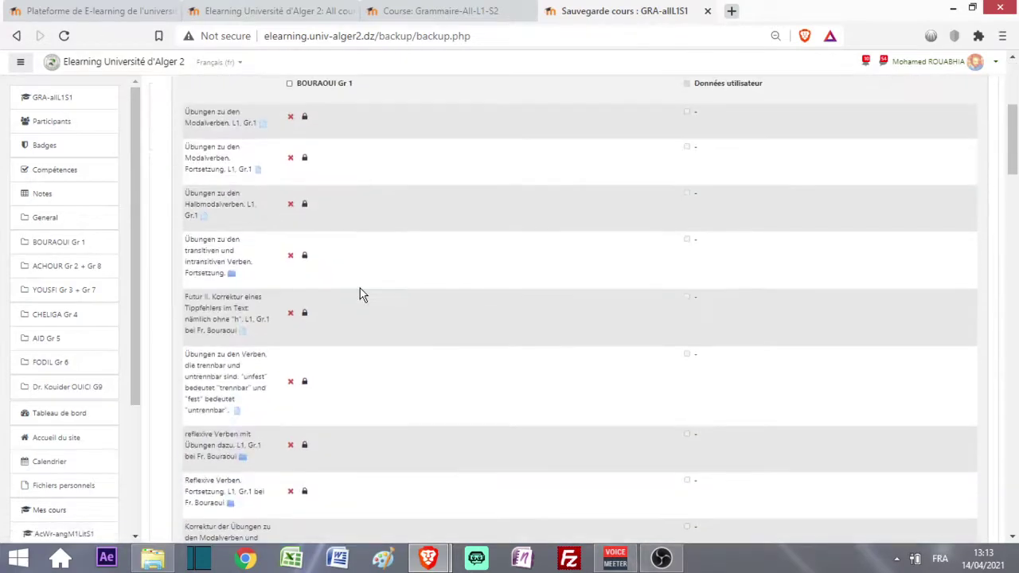
scroll(358, 280, down, 15)
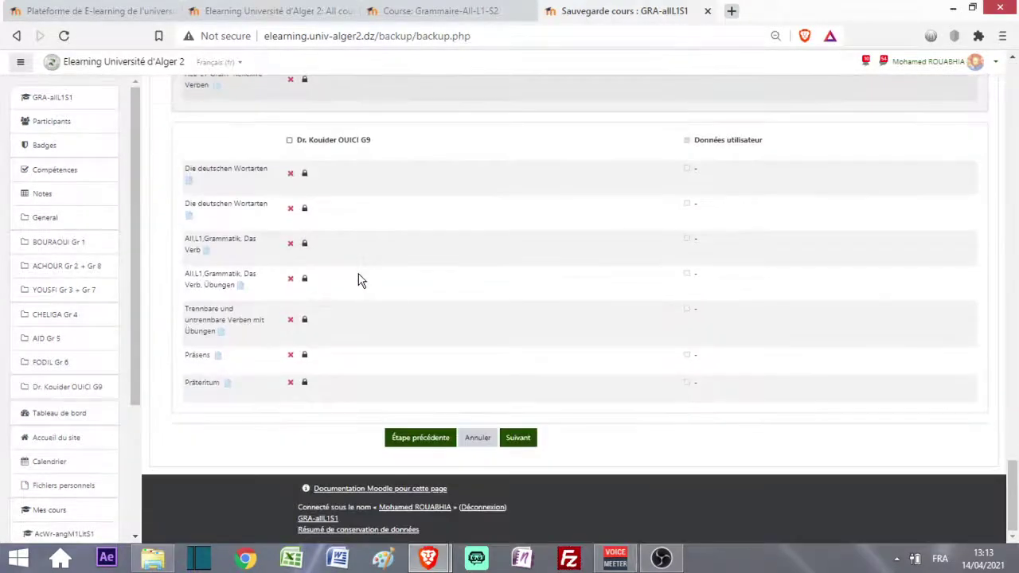
click(518, 441)
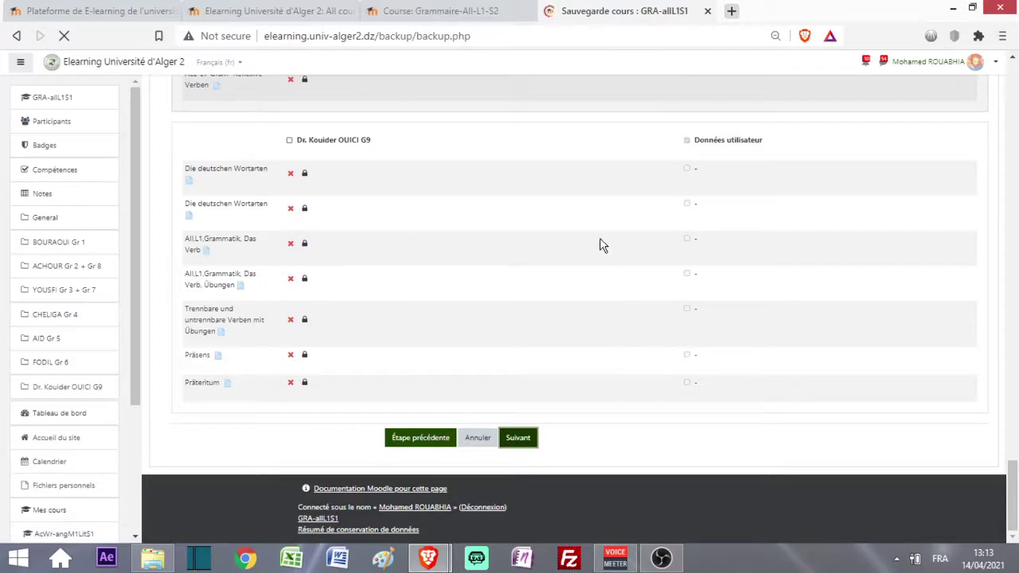
Step: Perform the backup of Grammaire-allL1S1 and continue to the course's restore page
scroll(601, 241, down, 10)
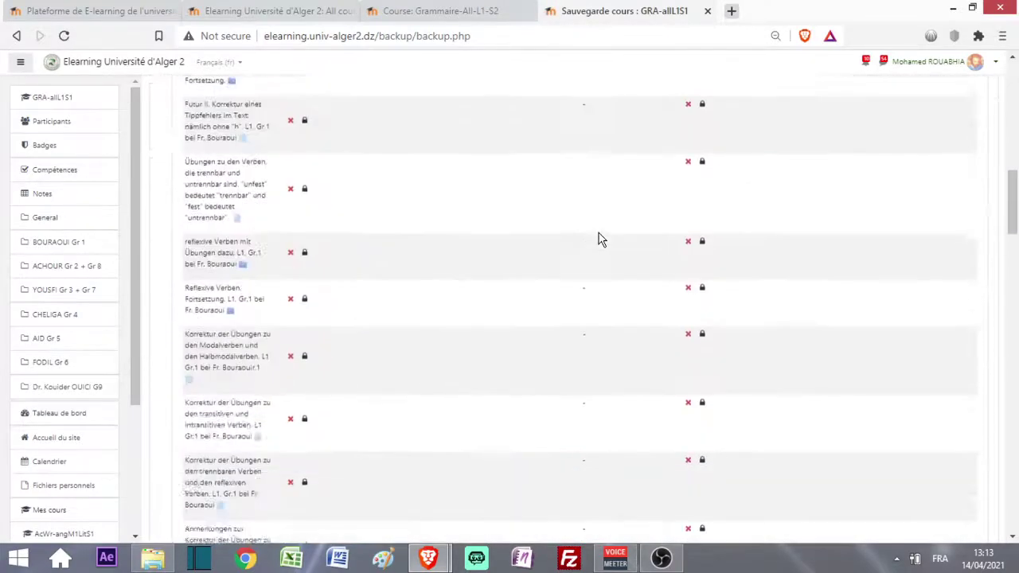
scroll(601, 241, down, 20)
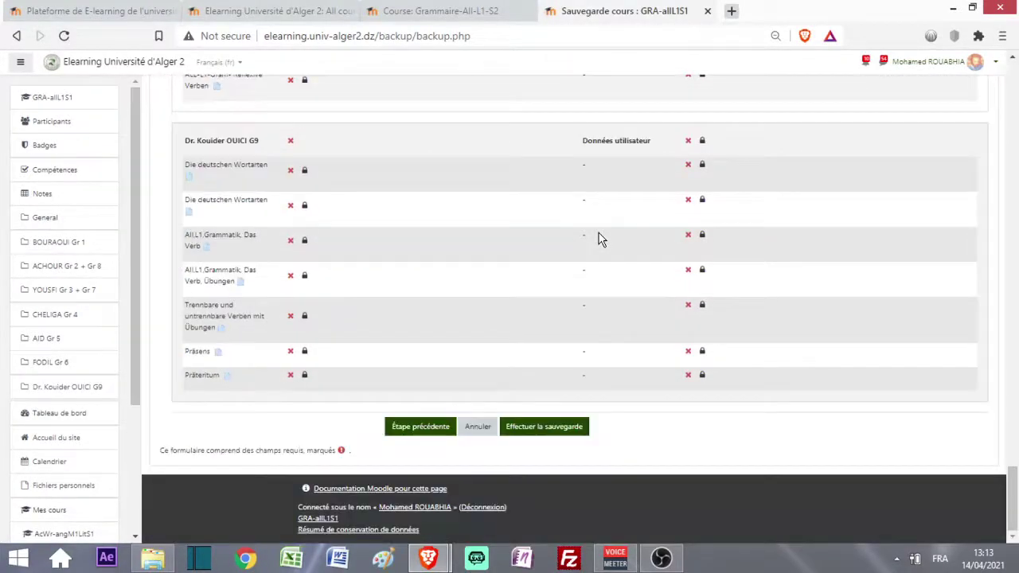
click(548, 430)
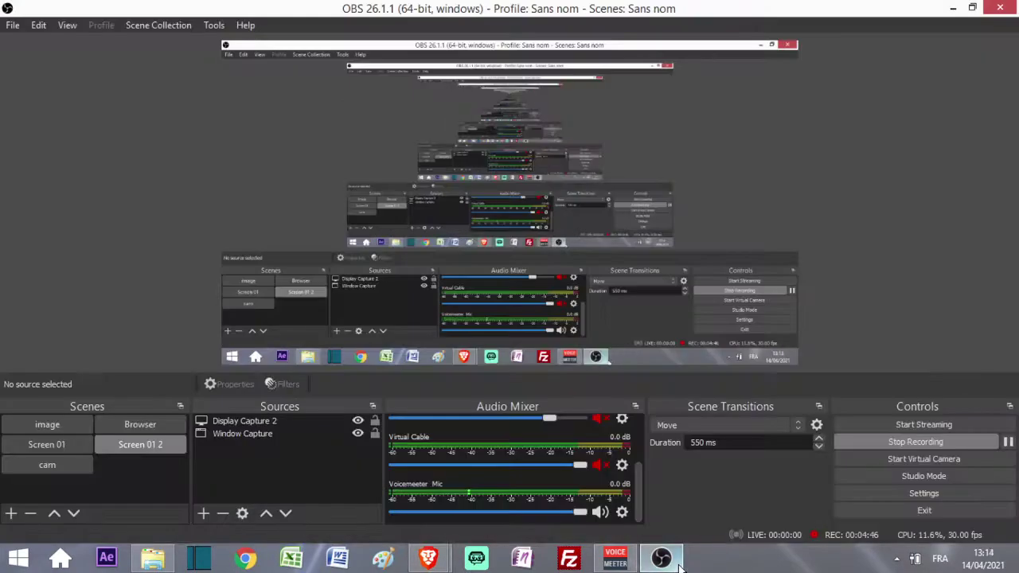
click(674, 562)
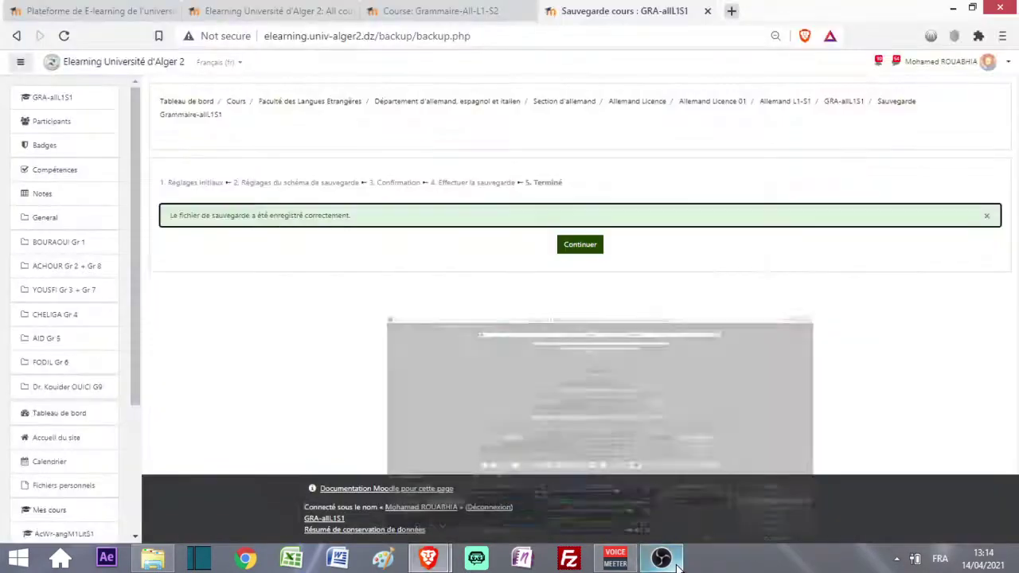
click(585, 246)
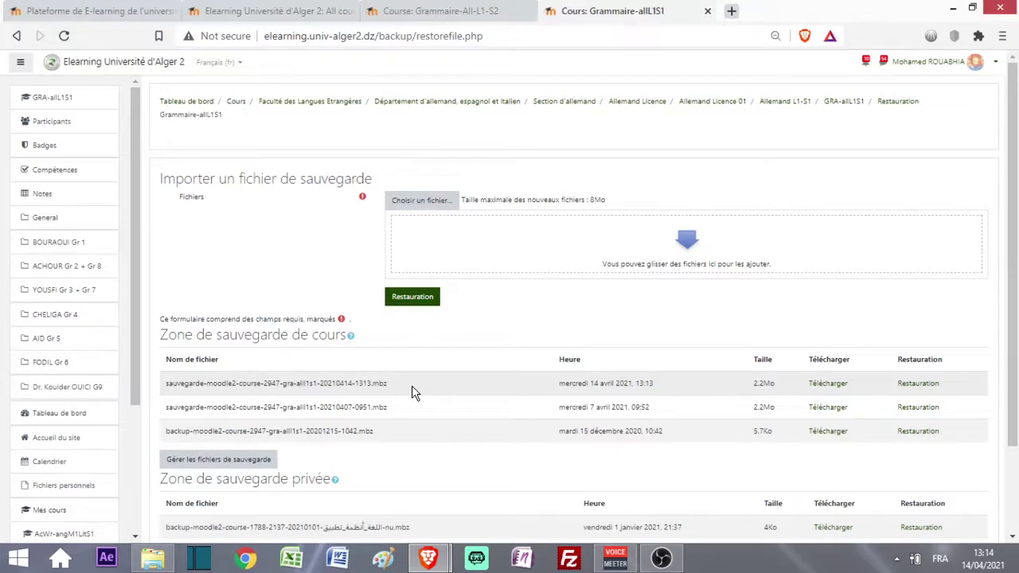
Step: Start restoring the course backup file dated 14 avril 2021, 13:13, and accept its details to reach the destination stage
click(922, 384)
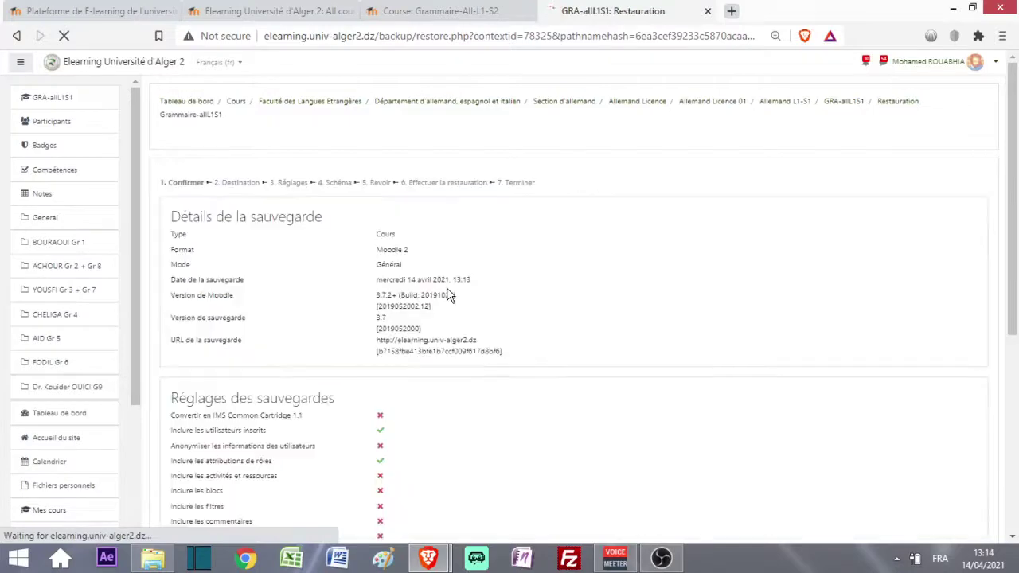
scroll(471, 310, down, 5)
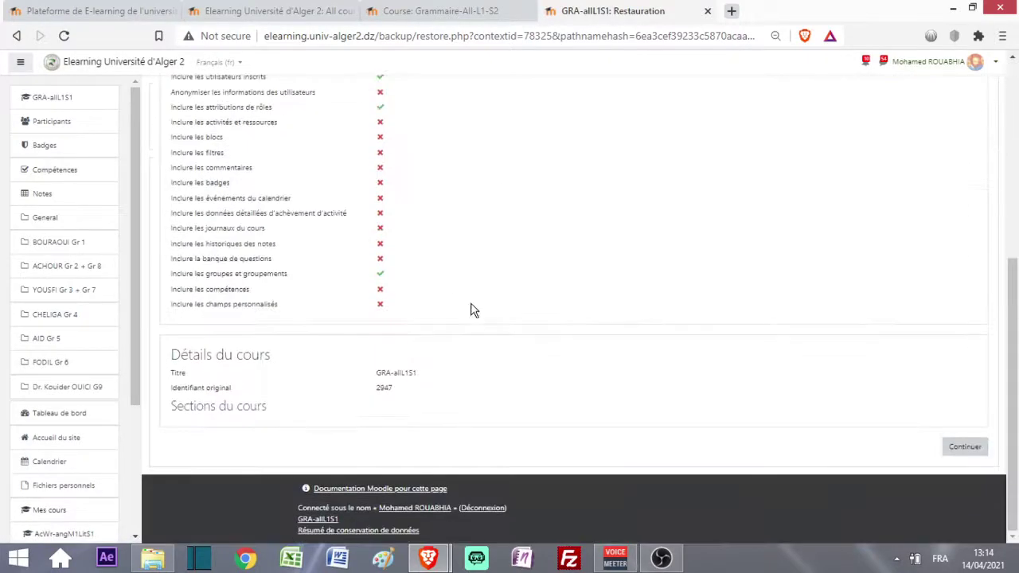
click(960, 449)
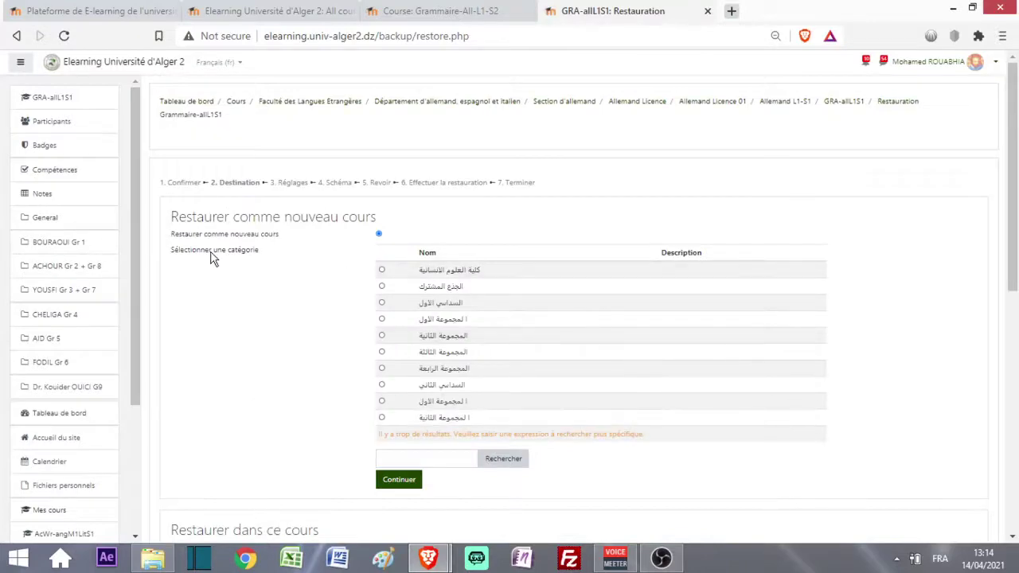
Step: Examine the restore destination options: as a new course, into this course, or into an existing course
scroll(212, 257, down, 4)
scroll(215, 257, up, 4)
scroll(357, 221, down, 5)
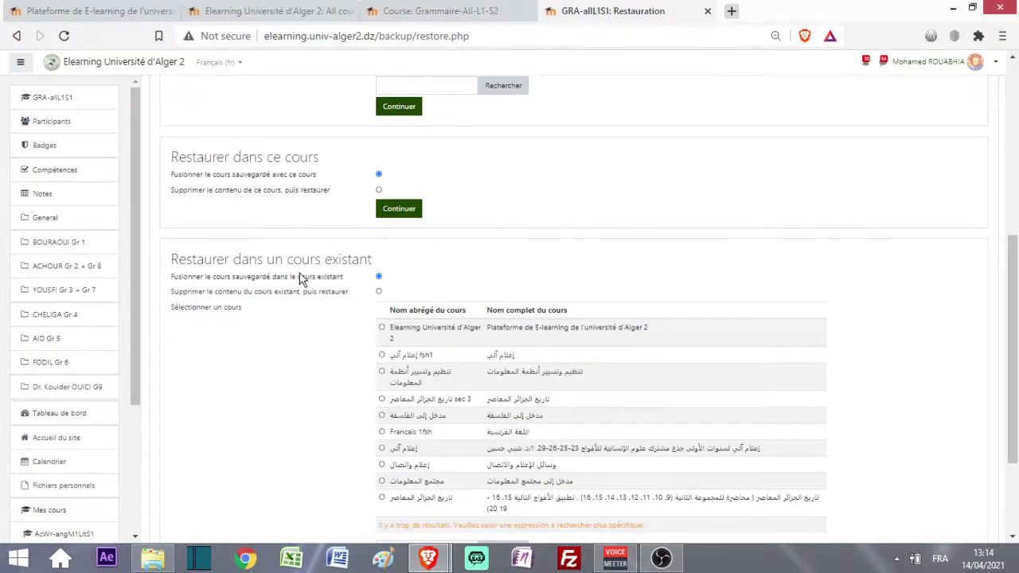
scroll(342, 290, down, 2)
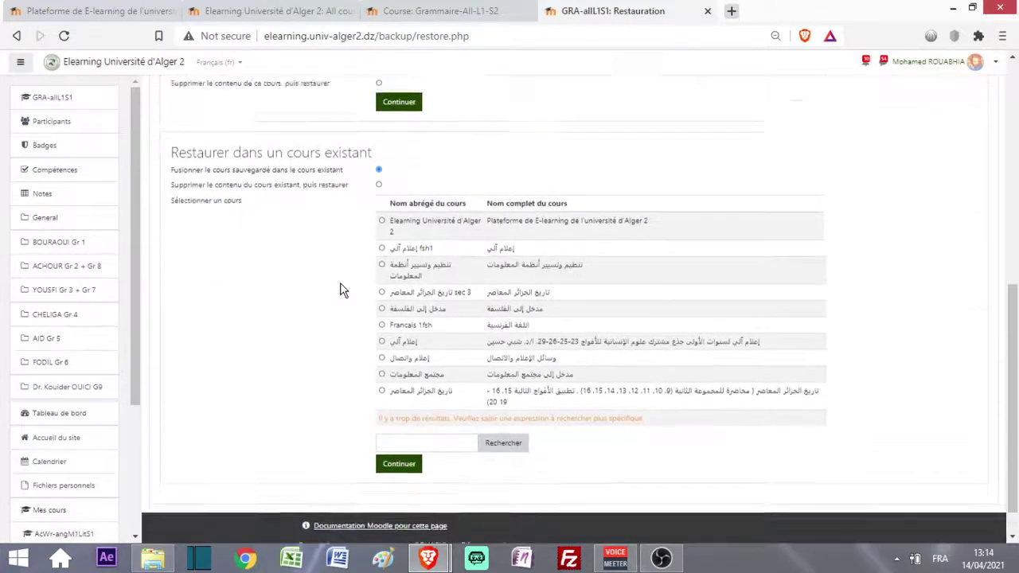
scroll(375, 282, up, 7)
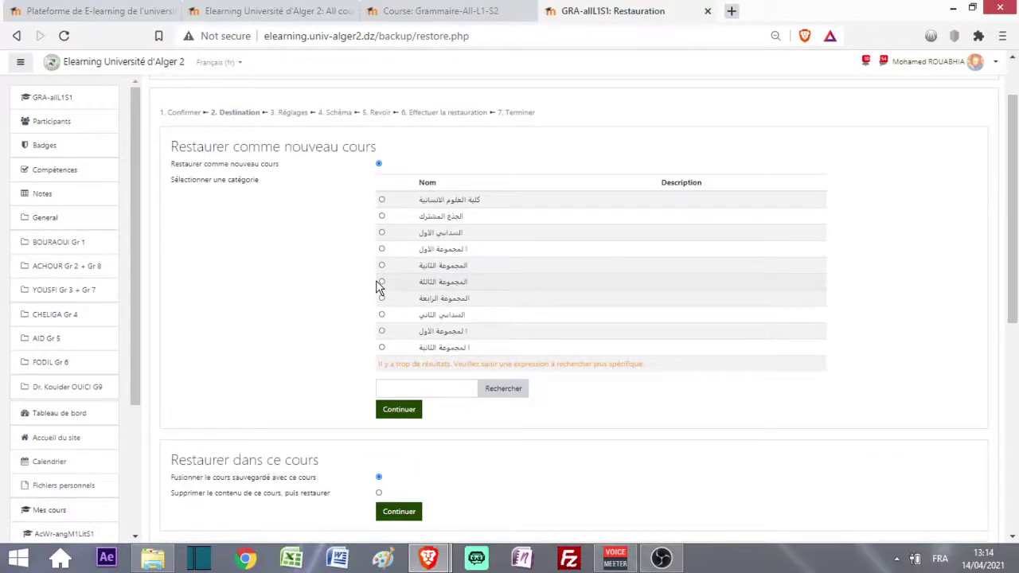
scroll(378, 288, down, 3)
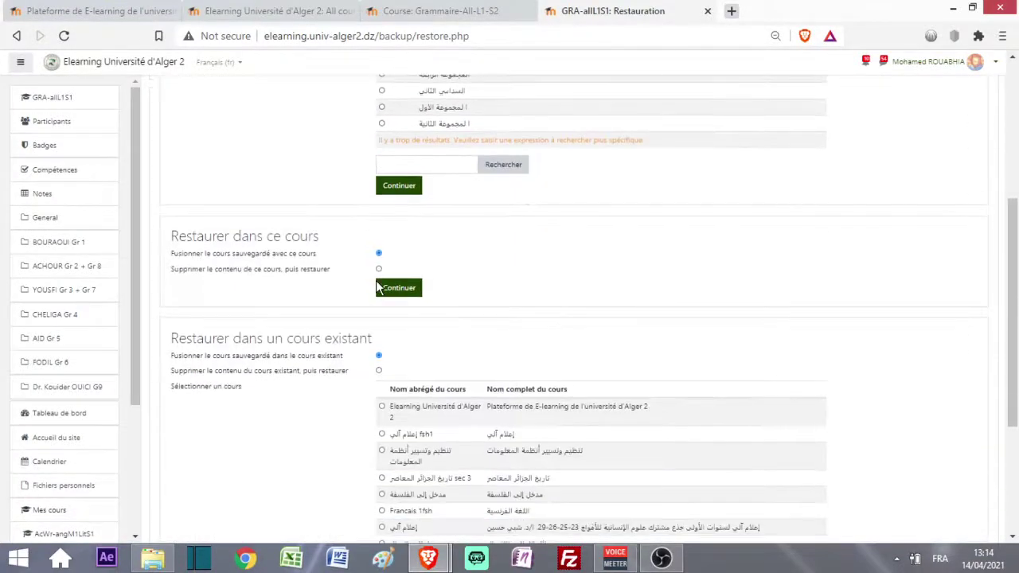
scroll(373, 303, down, 2)
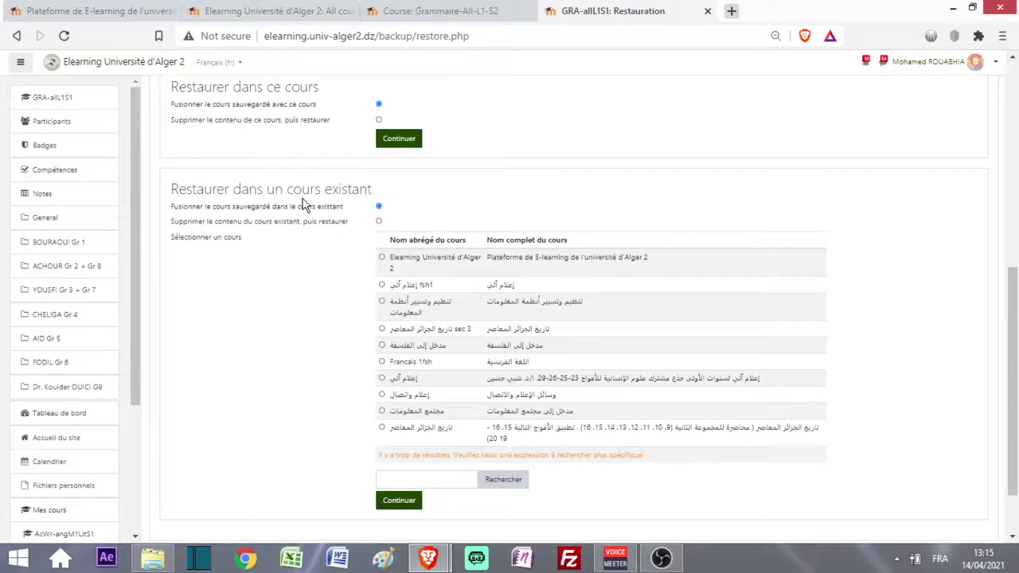
scroll(372, 404, down, 1)
Step: Search the existing courses for All-L1-S2 as the restore destination
click(402, 404)
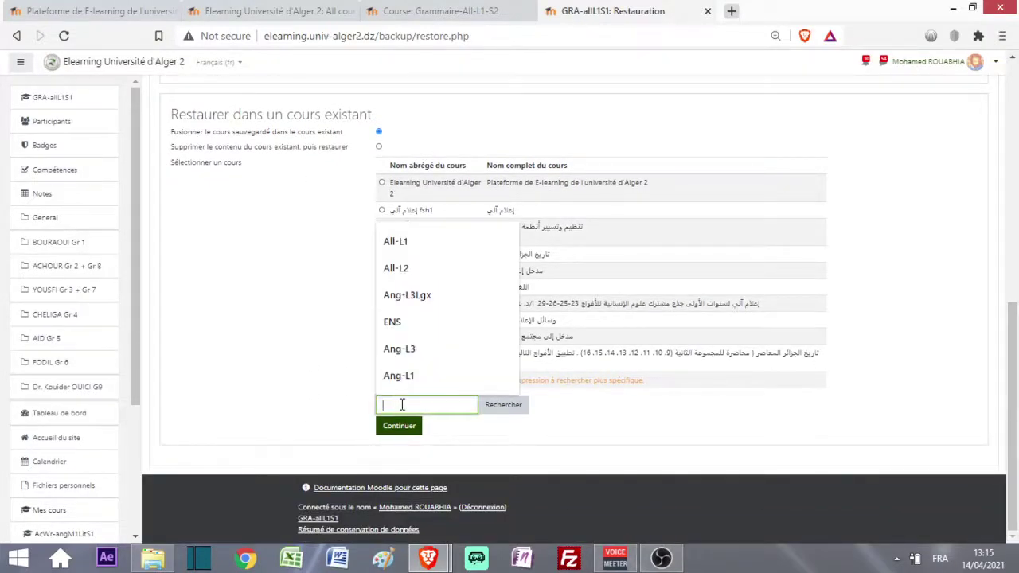
text(All)
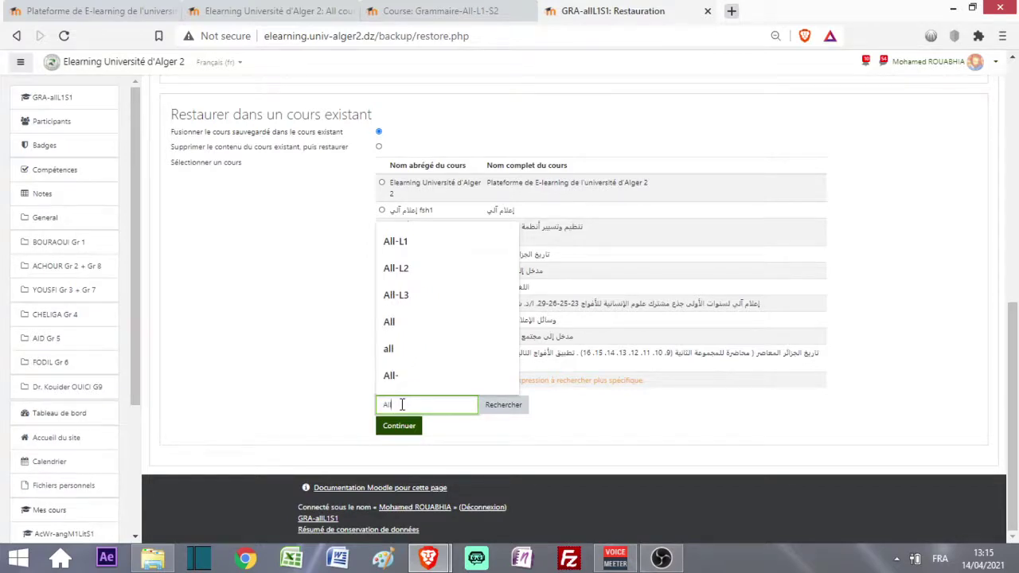
text(-L1-S2)
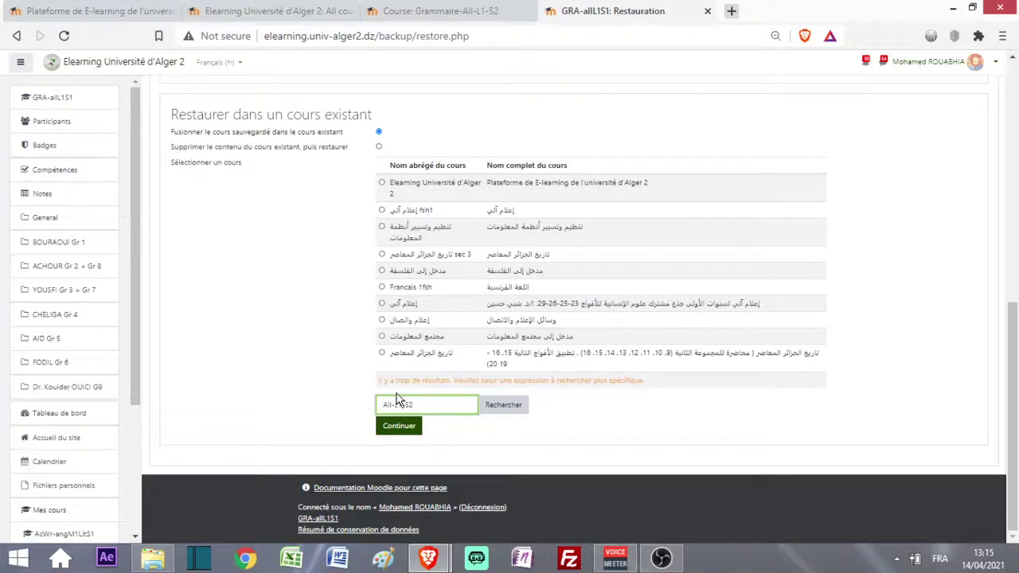
mouse_move(383, 405)
mouse_down()
mouse_move(408, 408)
mouse_move(387, 408)
mouse_up()
click(392, 408)
click(517, 407)
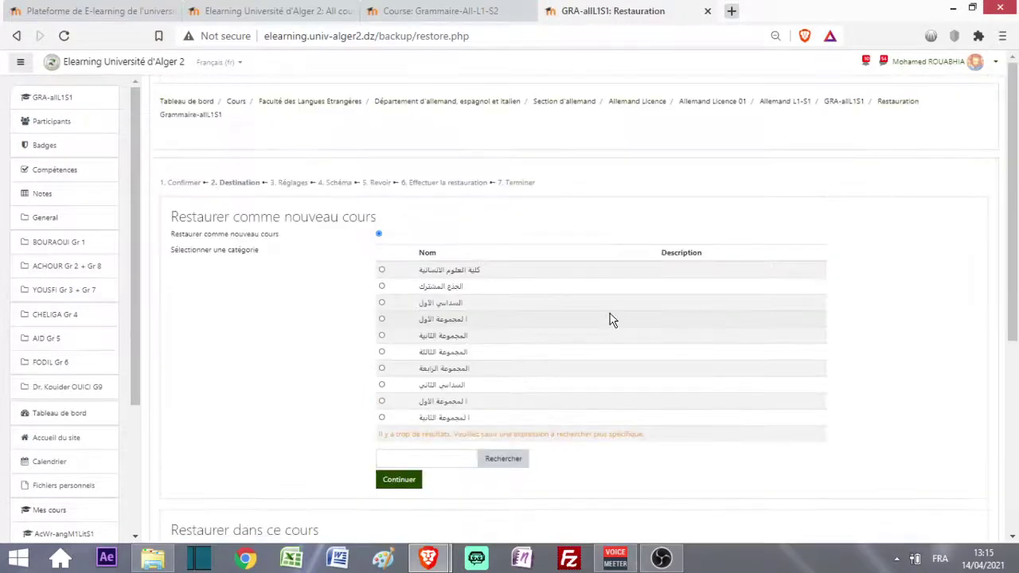
Step: Choose Gram-All-L1-S2 as the existing course to merge the backup into, and continue to the restore settings
scroll(608, 319, down, 5)
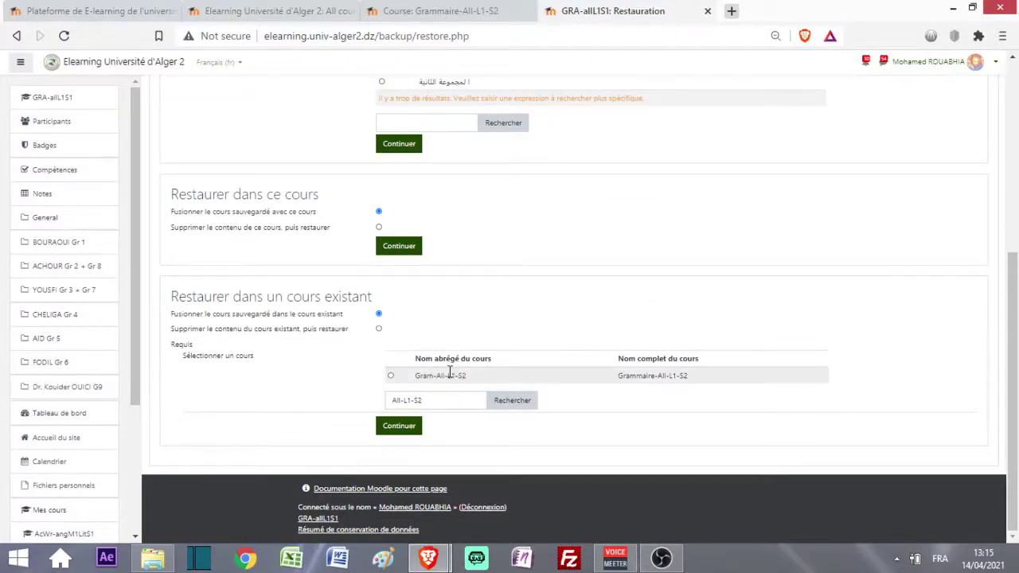
drag(436, 379, 471, 384)
click(391, 376)
click(407, 427)
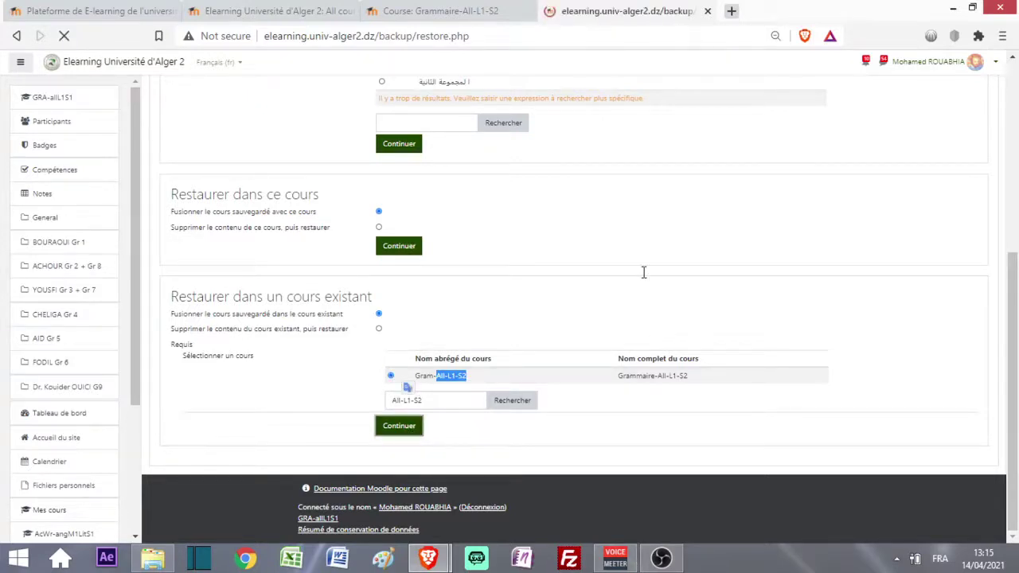
Step: Exclude custom fields from the restore, keep overwriting of the course configuration at Non, and proceed to the review stage
scroll(645, 279, down, 2)
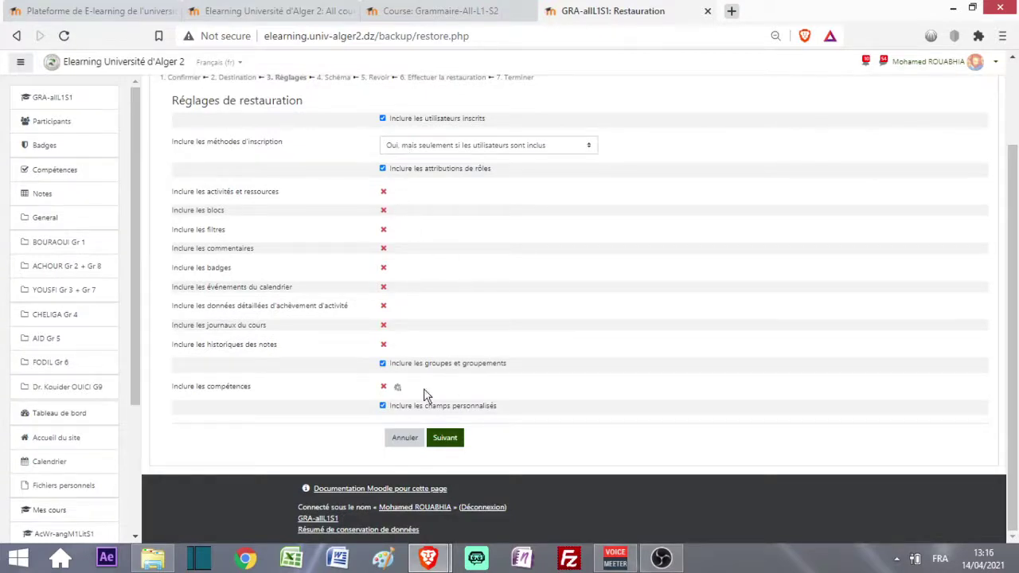
click(383, 407)
click(449, 439)
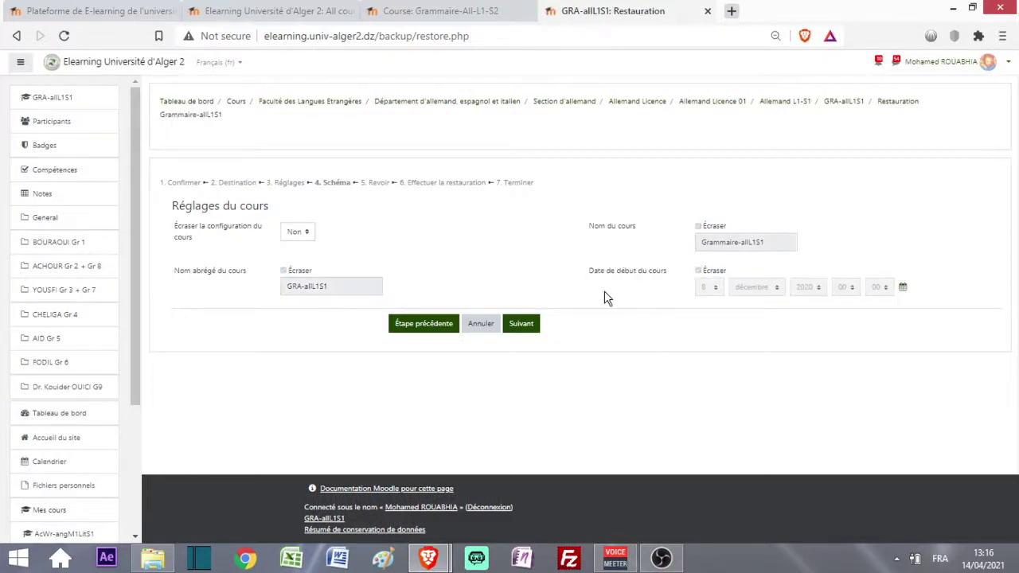
click(532, 328)
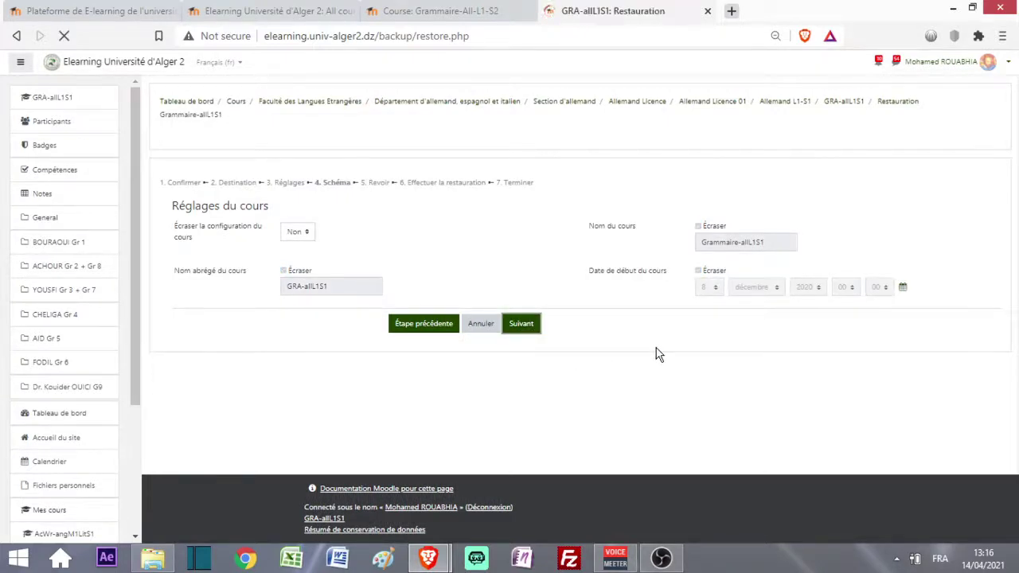
Step: Perform the restore into Gram-All-L1-S2 and continue to that course's home page
scroll(630, 366, down, 4)
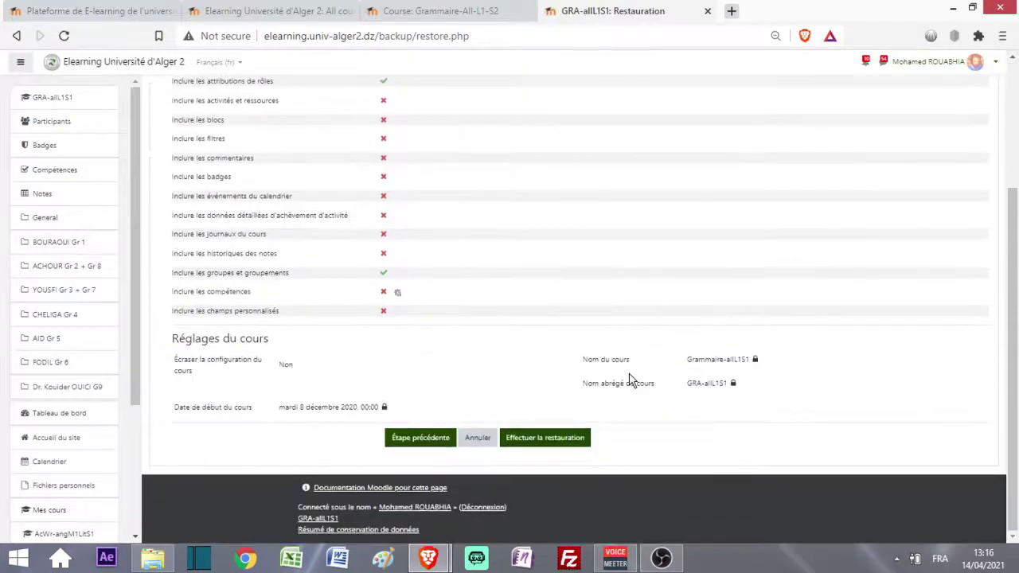
click(538, 447)
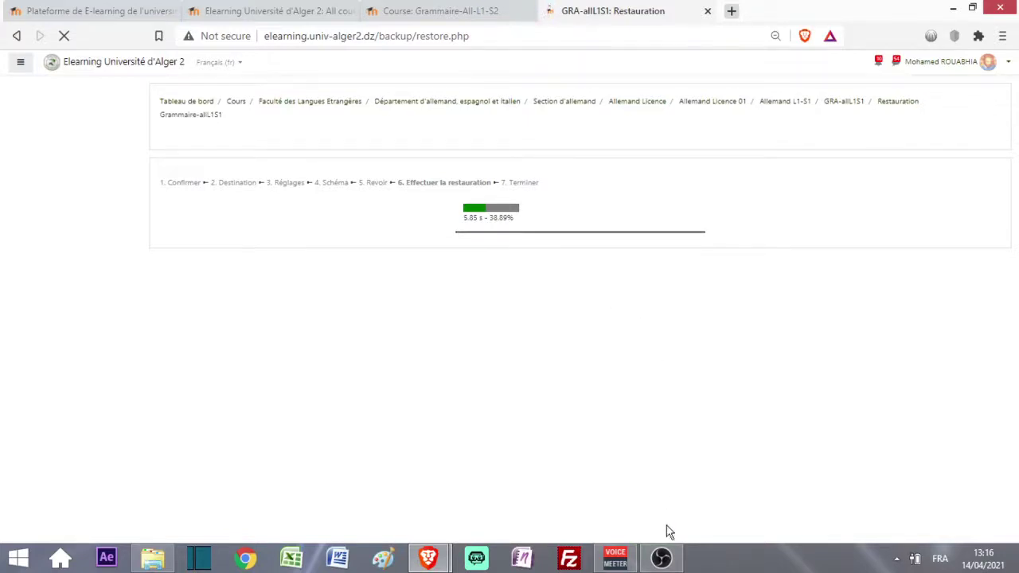
click(660, 557)
click(1008, 443)
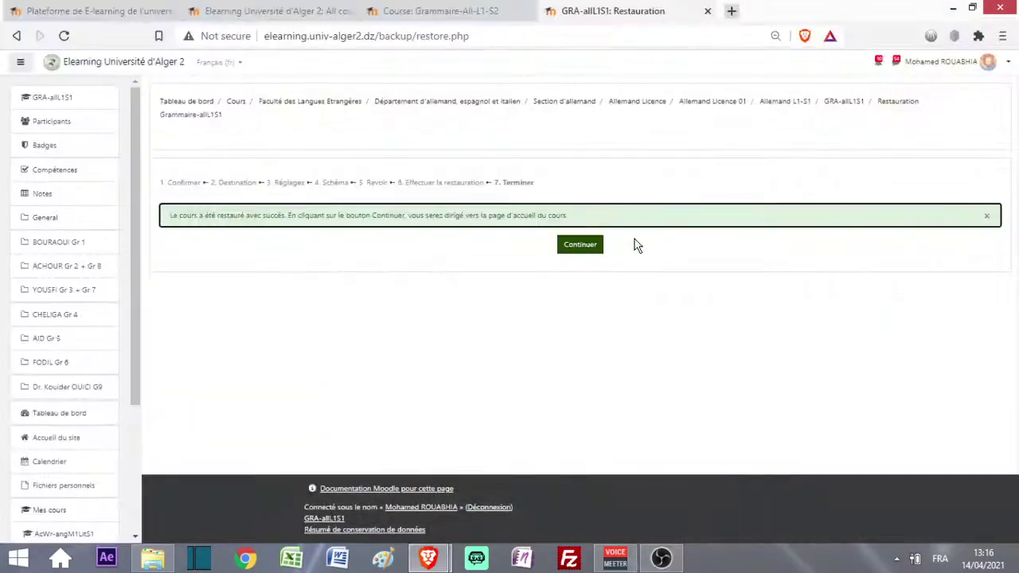
click(580, 248)
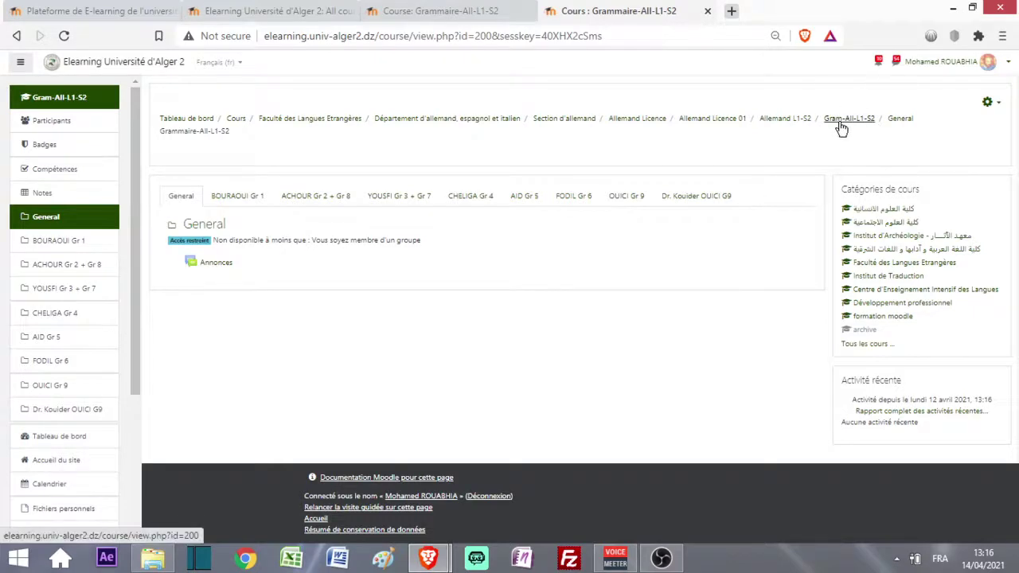
Step: Open the participants list of Gram-All-L1-S2 and check the enrolled users, their roles and groups
click(61, 124)
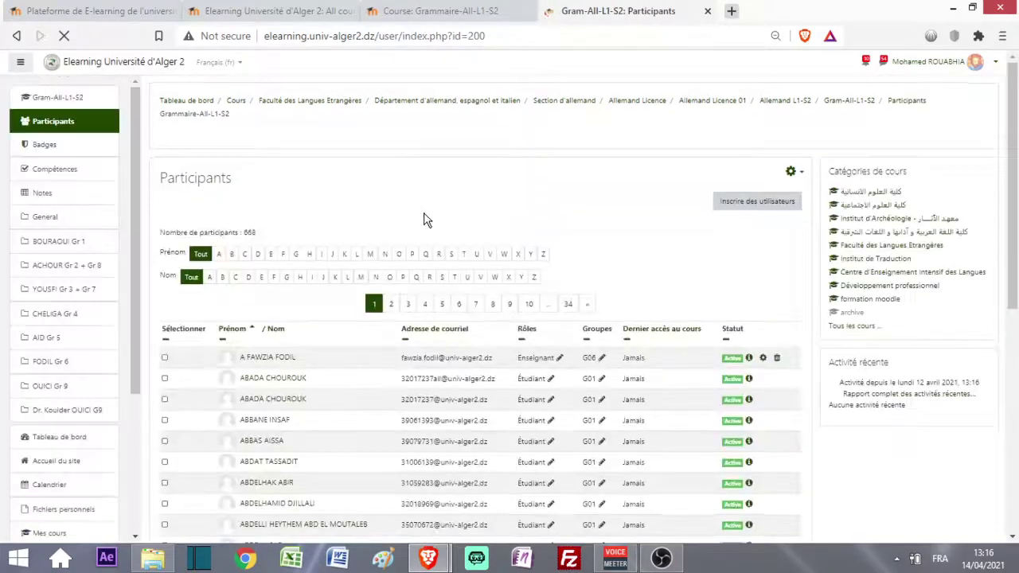
scroll(422, 219, down, 2)
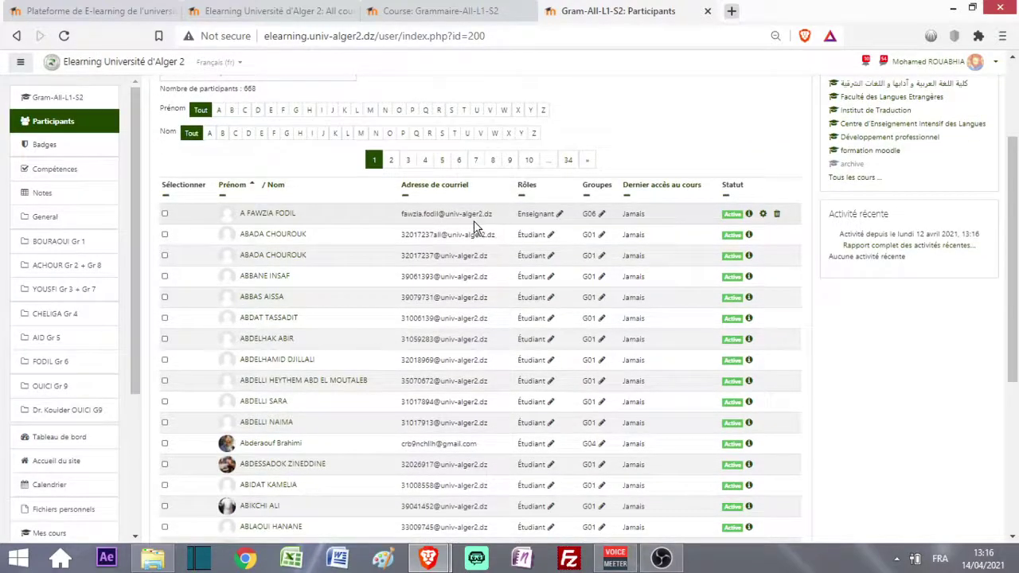
Step: Filter the Gram-All-L1-S2 participants by the role Enseignant and check the teachers' group assignments
scroll(475, 226, down, 2)
scroll(474, 227, down, 2)
scroll(565, 239, up, 6)
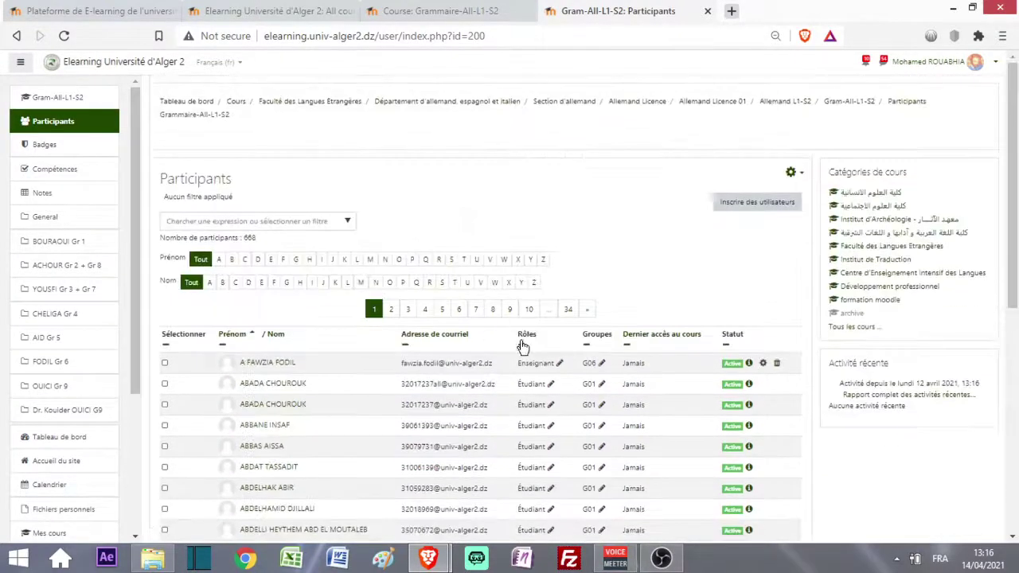
click(348, 222)
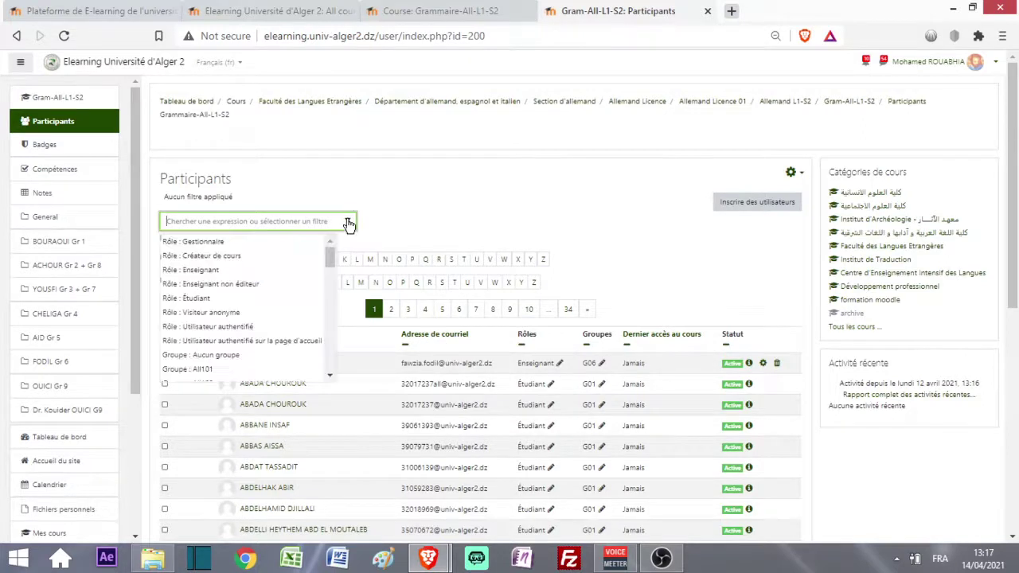
click(199, 270)
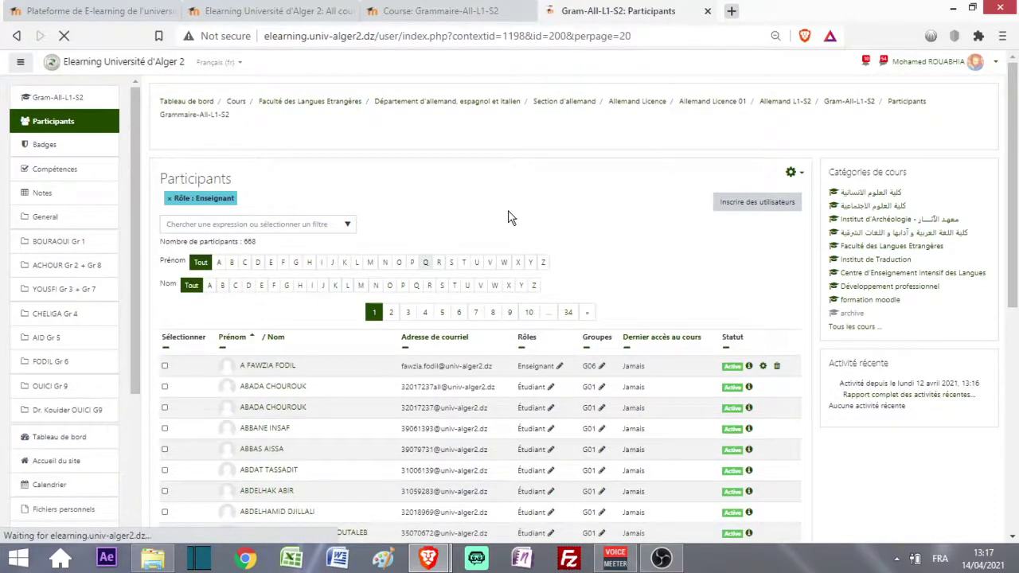
scroll(509, 217, down, 1)
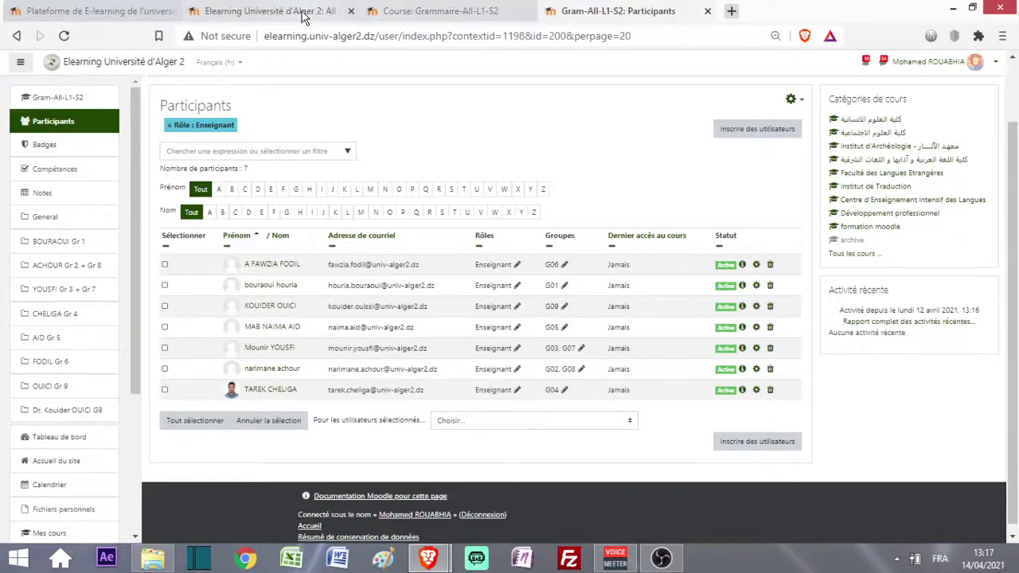
Step: Try to view the Allemand Licence 01 category in a separate tab, and return to the filtered participants list
click(413, 16)
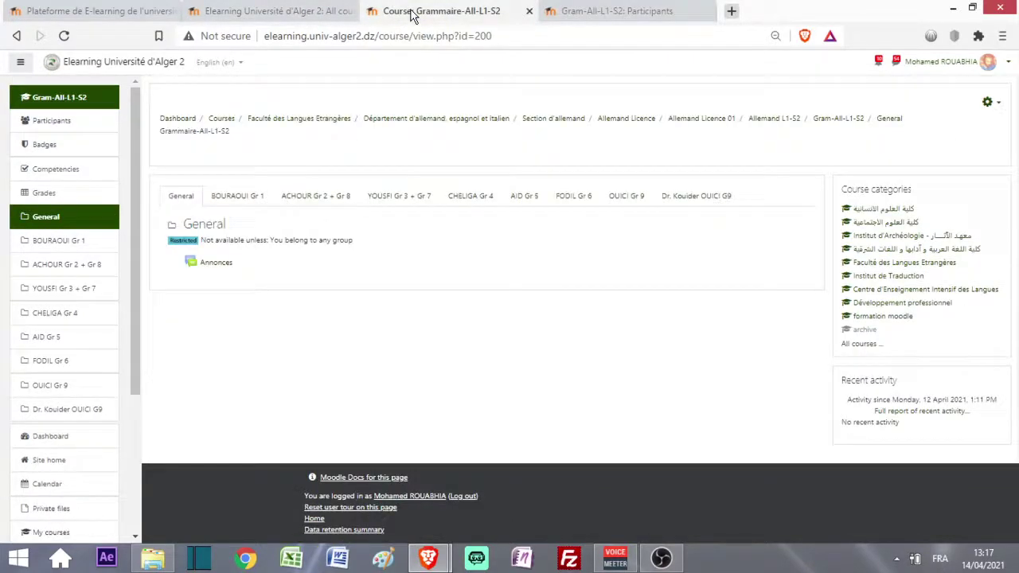
right_click(727, 120)
click(760, 127)
click(634, 16)
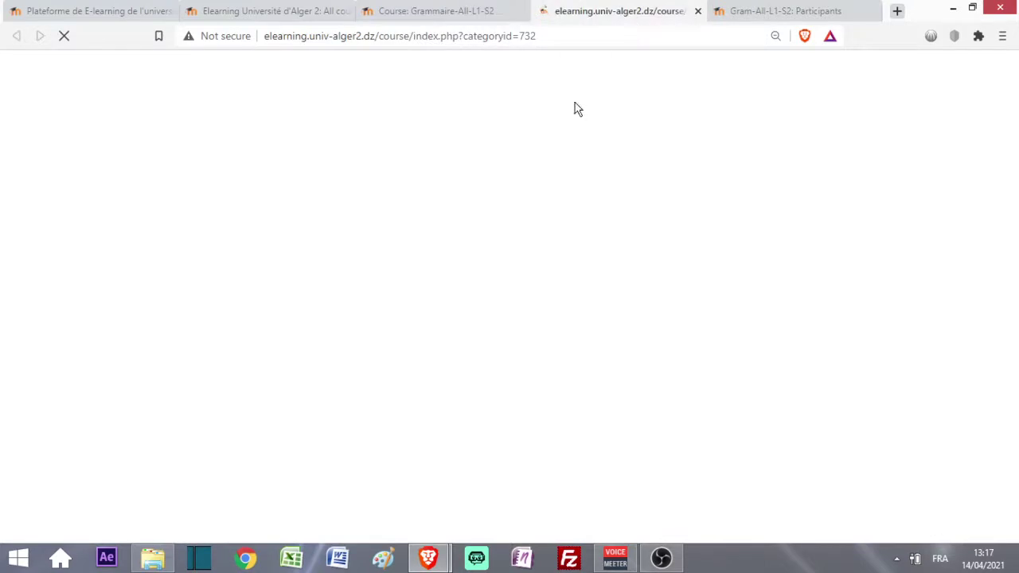
click(697, 12)
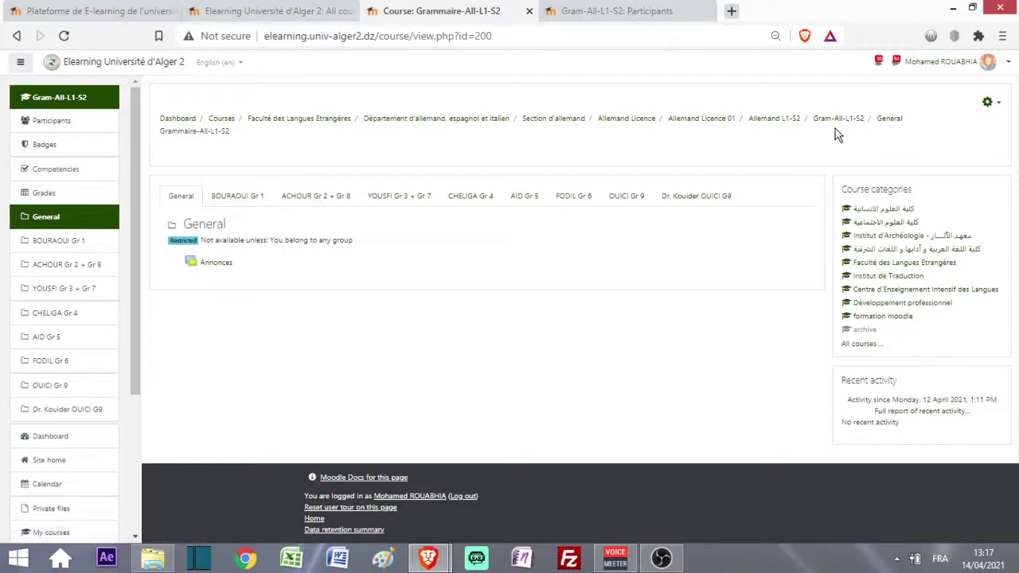
click(614, 11)
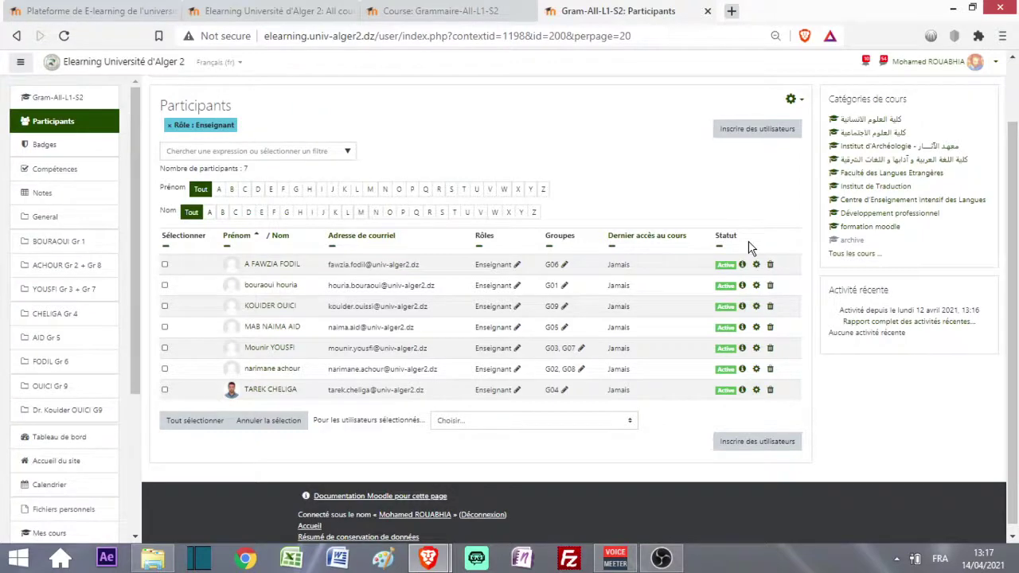
click(665, 560)
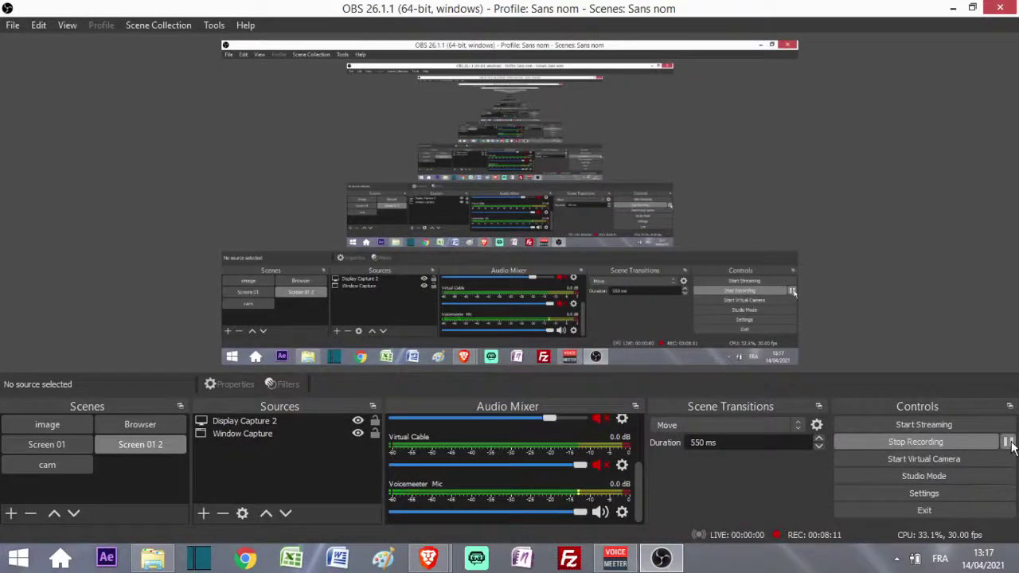